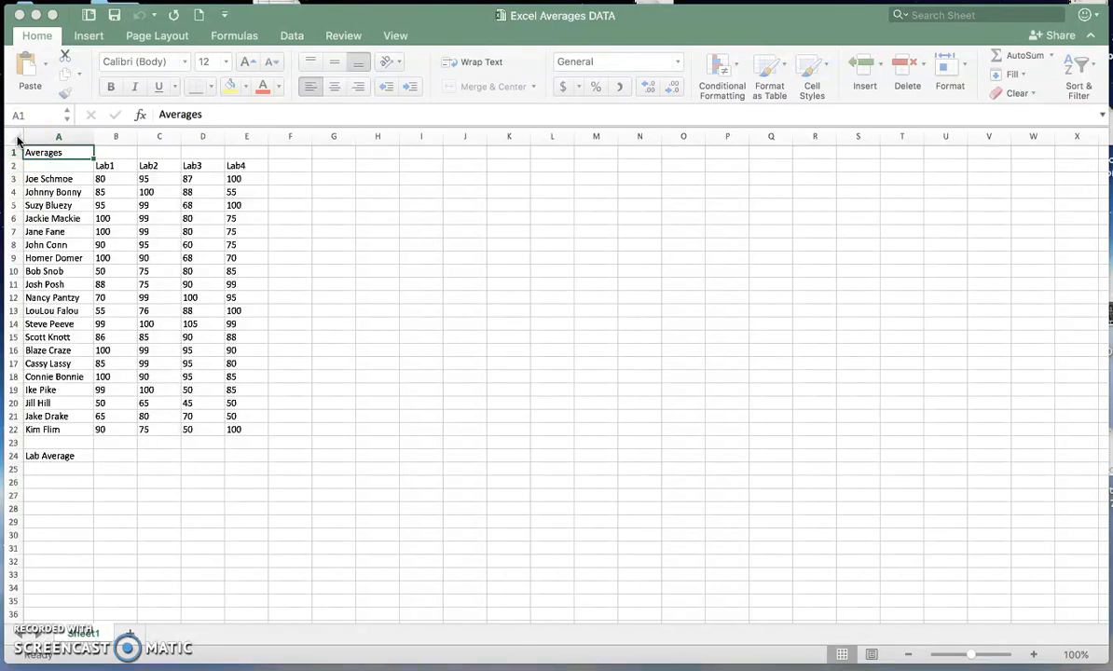
Step: Set the entire worksheet's font to Times New Roman and autofit column A's width to its contents
{"action": "left_click", "coordinate": [17, 140]}
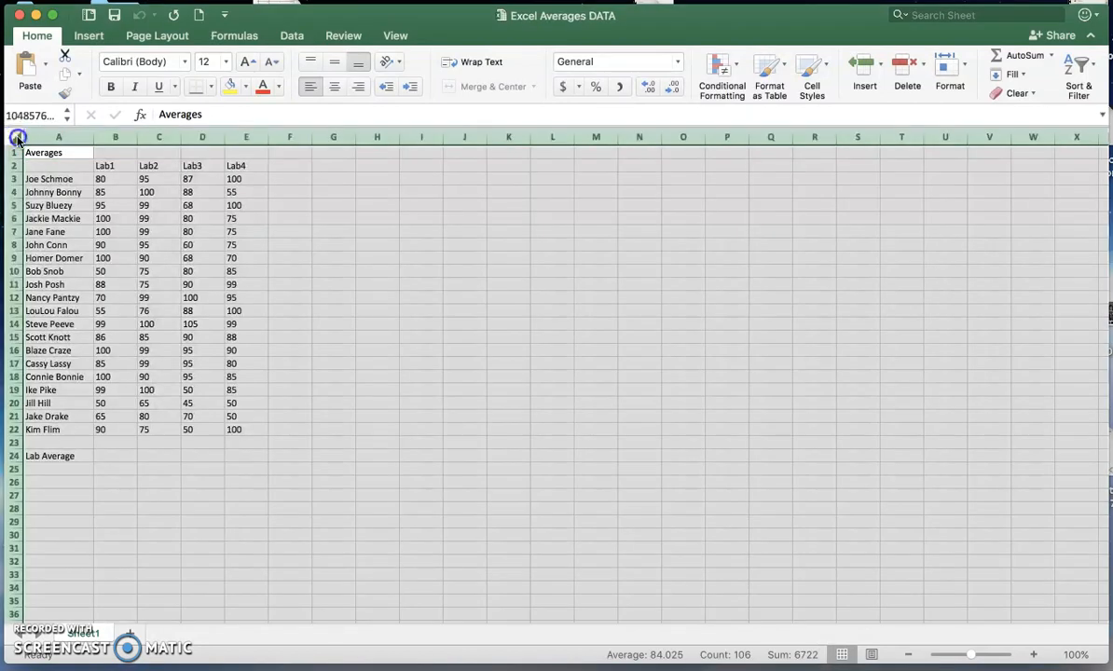
{"action": "left_click", "coordinate": [166, 61]}
{"action": "type", "text": "Times New Roman"}
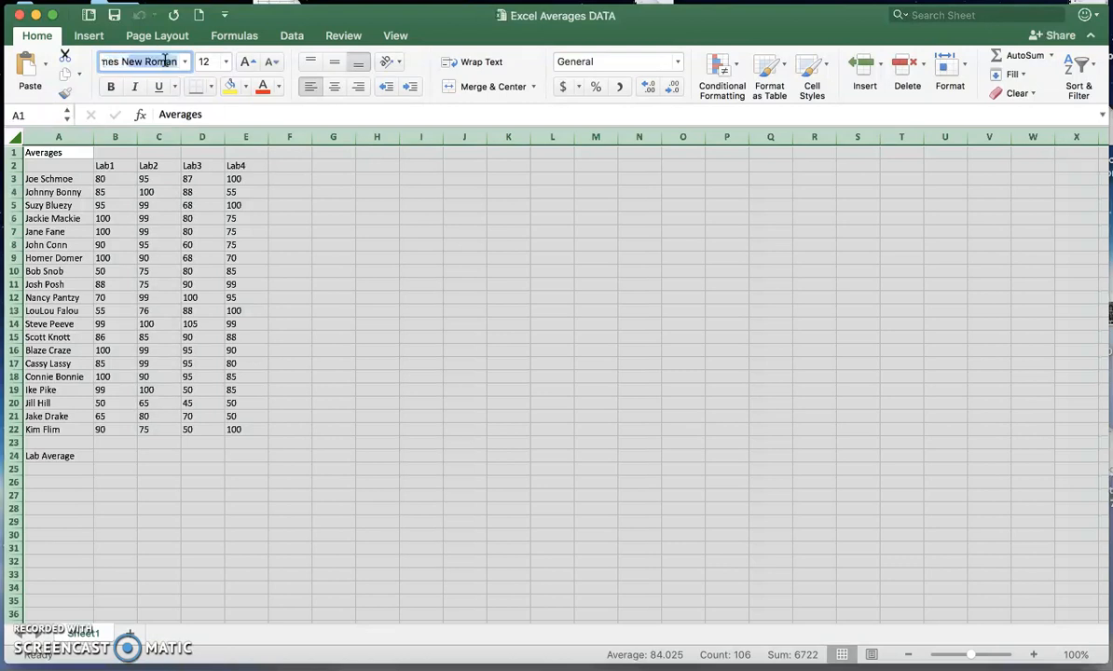
{"action": "key", "text": "Return"}
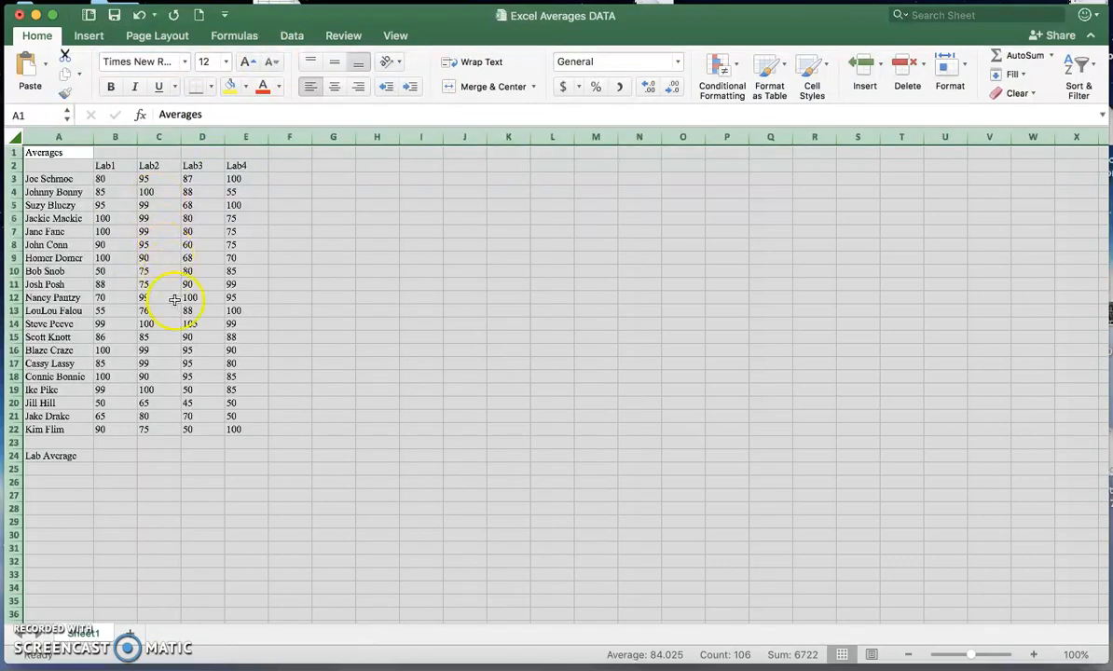
{"action": "left_click", "coordinate": [173, 389]}
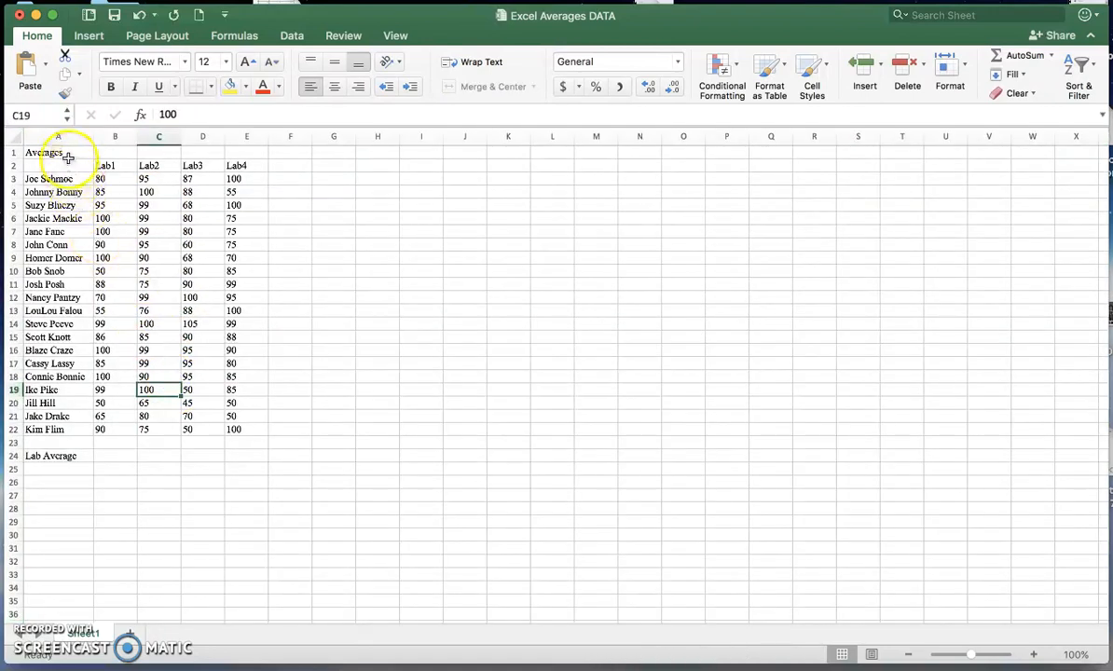
{"action": "left_click_drag", "start_coordinate": [93, 141], "coordinate": [72, 143]}
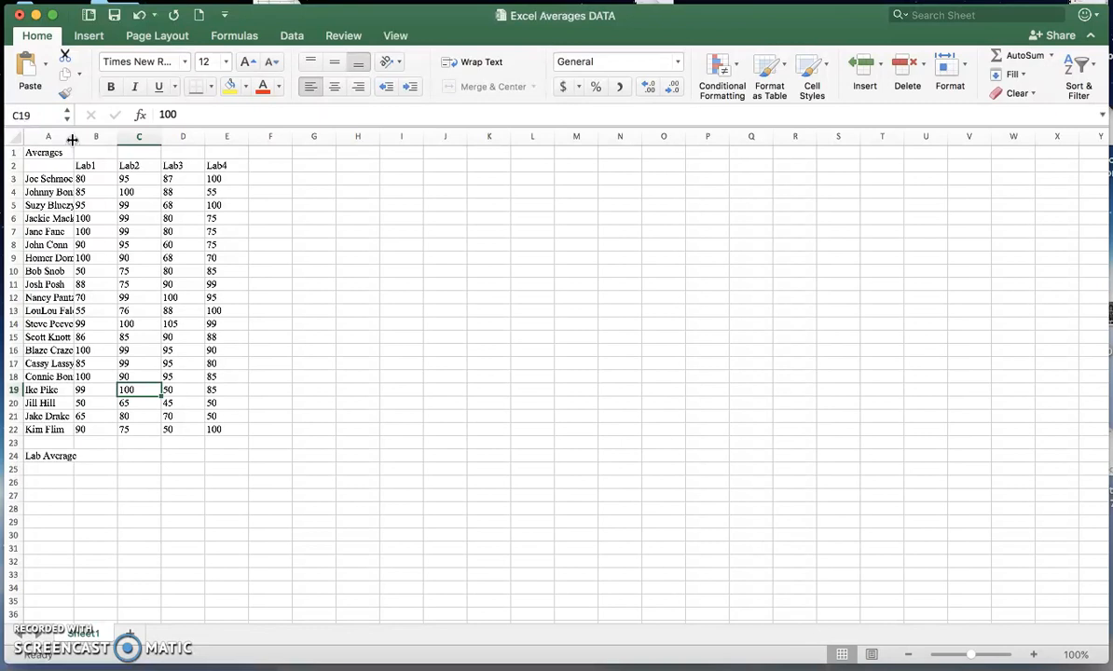
{"action": "double_click", "coordinate": [73, 140]}
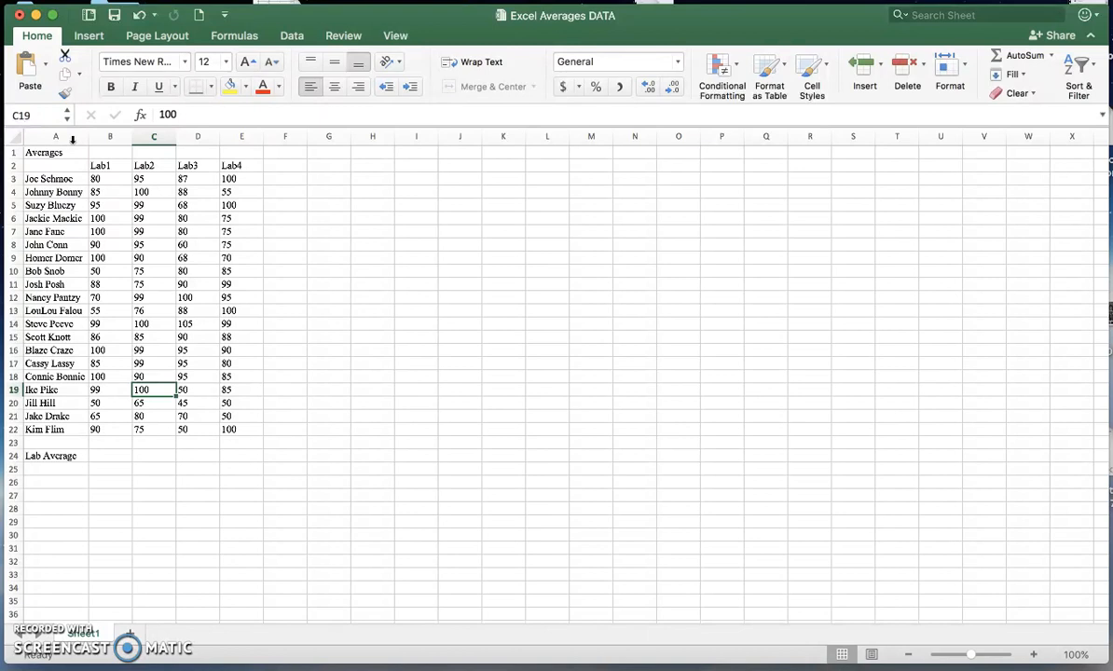
Step: Add the heading "Average" in cell F2, beside the Lab4 heading
{"action": "left_click", "coordinate": [283, 167]}
{"action": "type", "text": "Average"}
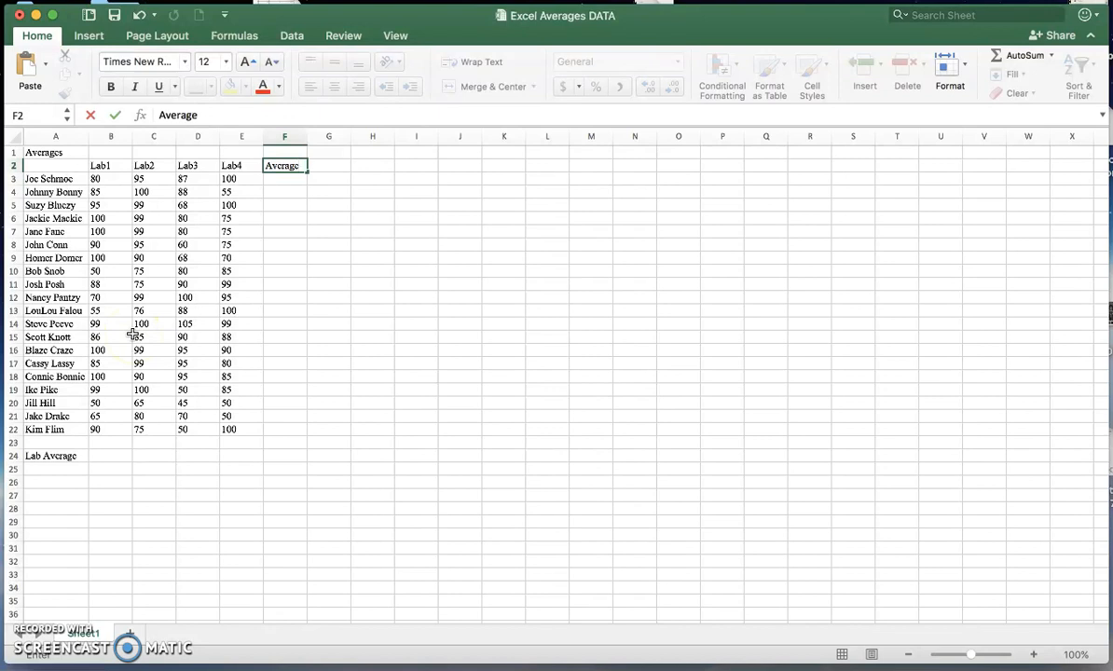
{"action": "left_click", "coordinate": [282, 181]}
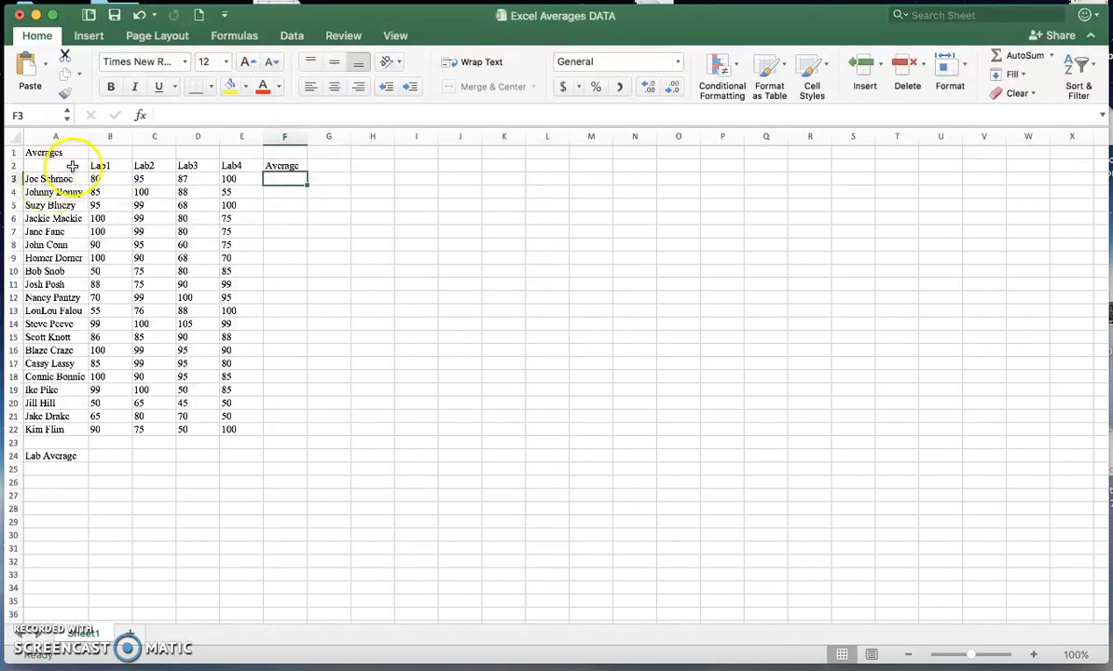
Step: Calculate the average of B3:E3 in cell F3 and fill the formula down to F22
{"action": "left_click", "coordinate": [220, 36]}
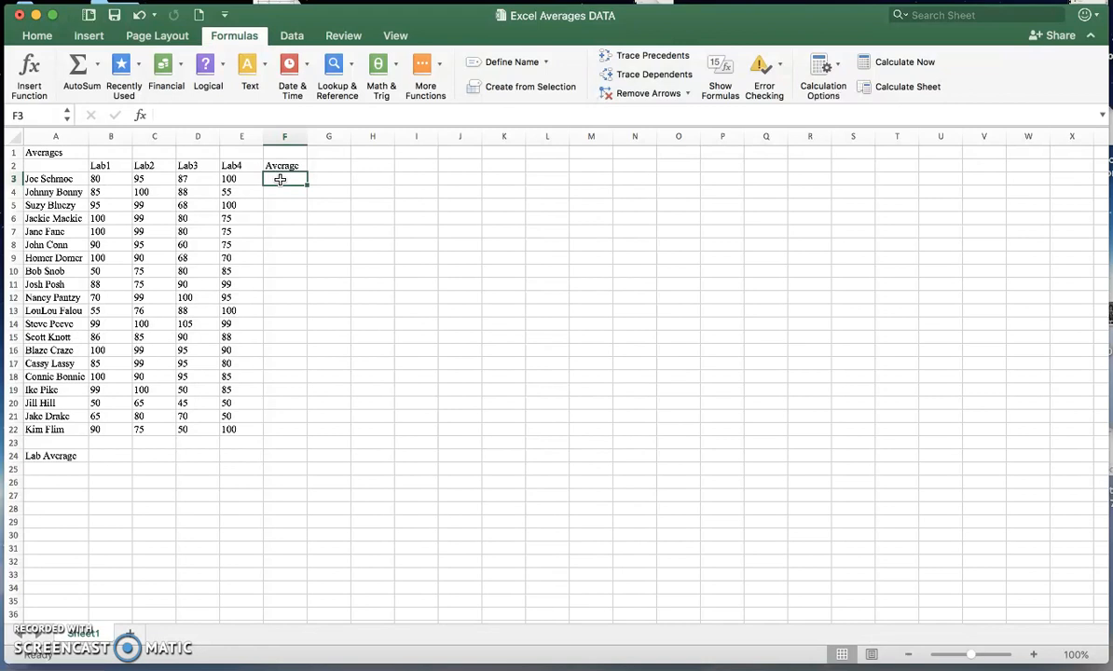
{"action": "left_click", "coordinate": [97, 65]}
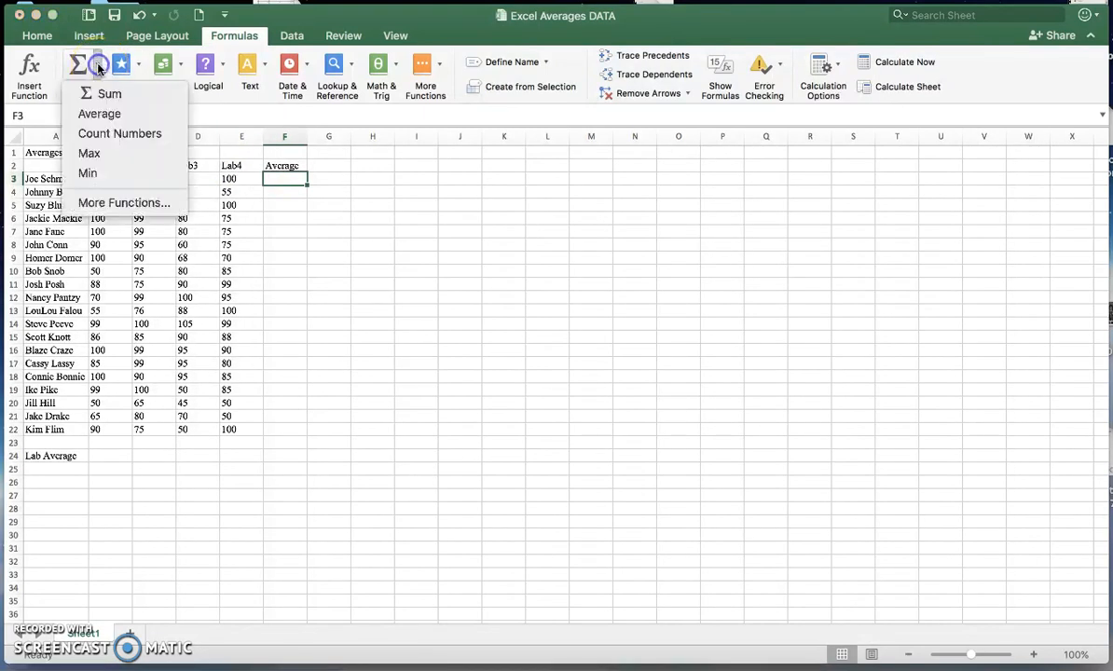
{"action": "left_click", "coordinate": [101, 115]}
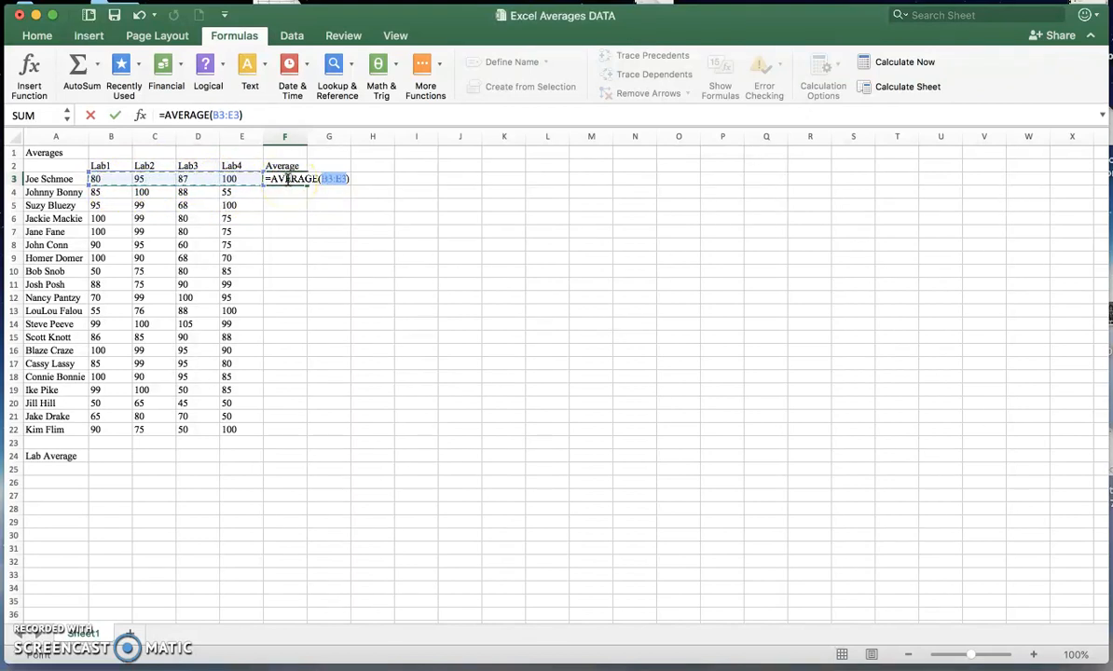
{"action": "key", "text": "Return"}
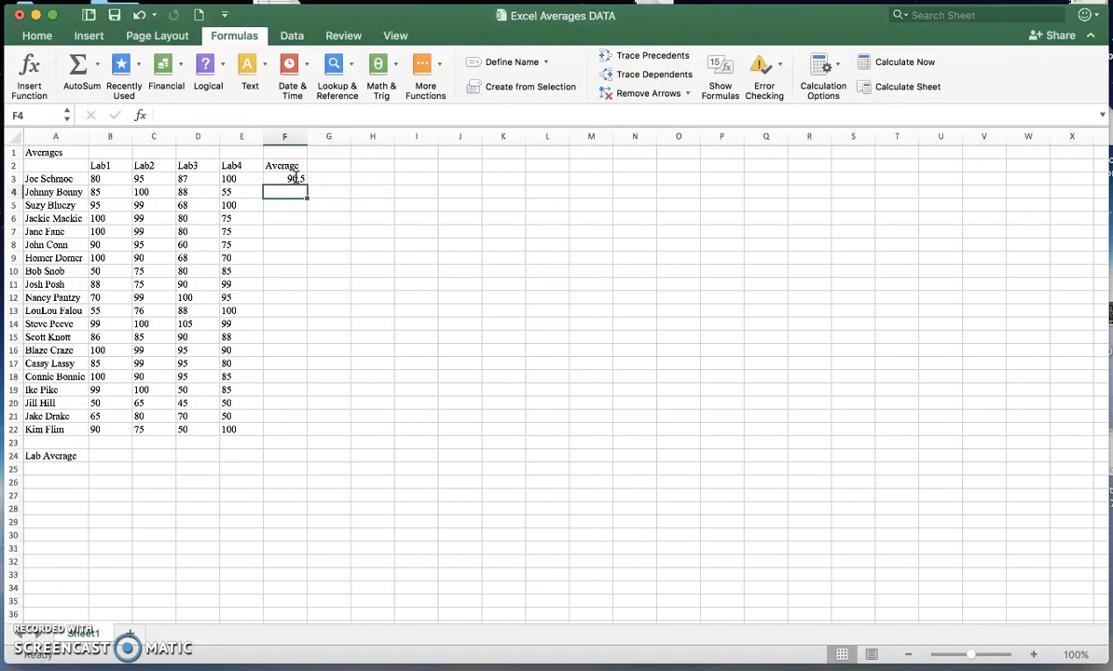
{"action": "left_click", "coordinate": [295, 178]}
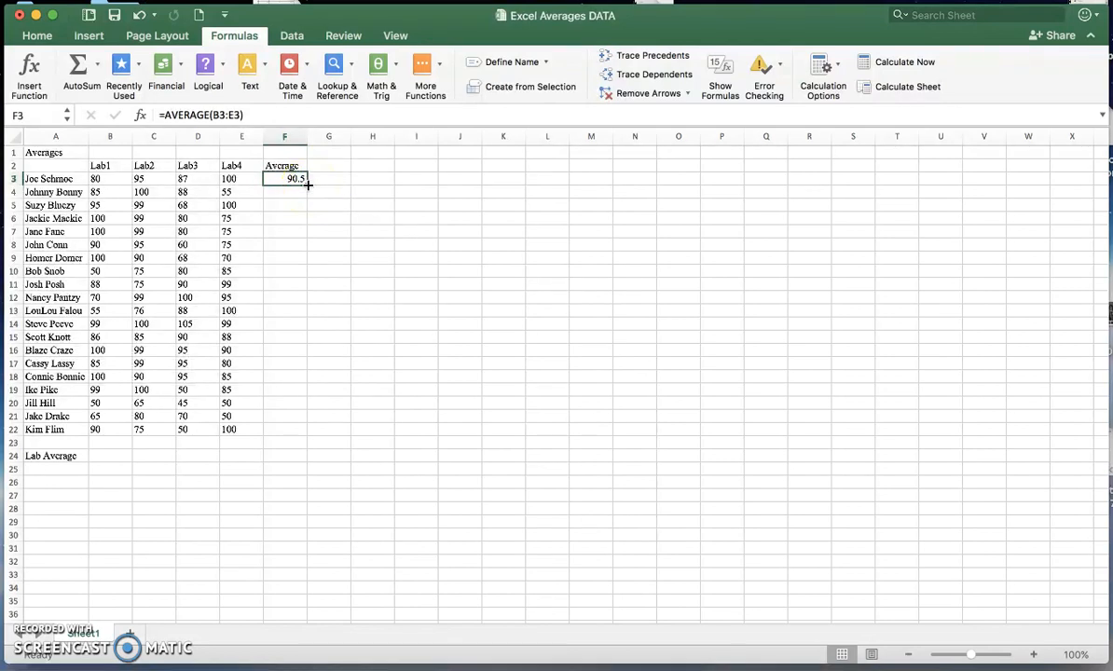
{"action": "left_click_drag", "start_coordinate": [308, 185], "coordinate": [314, 437]}
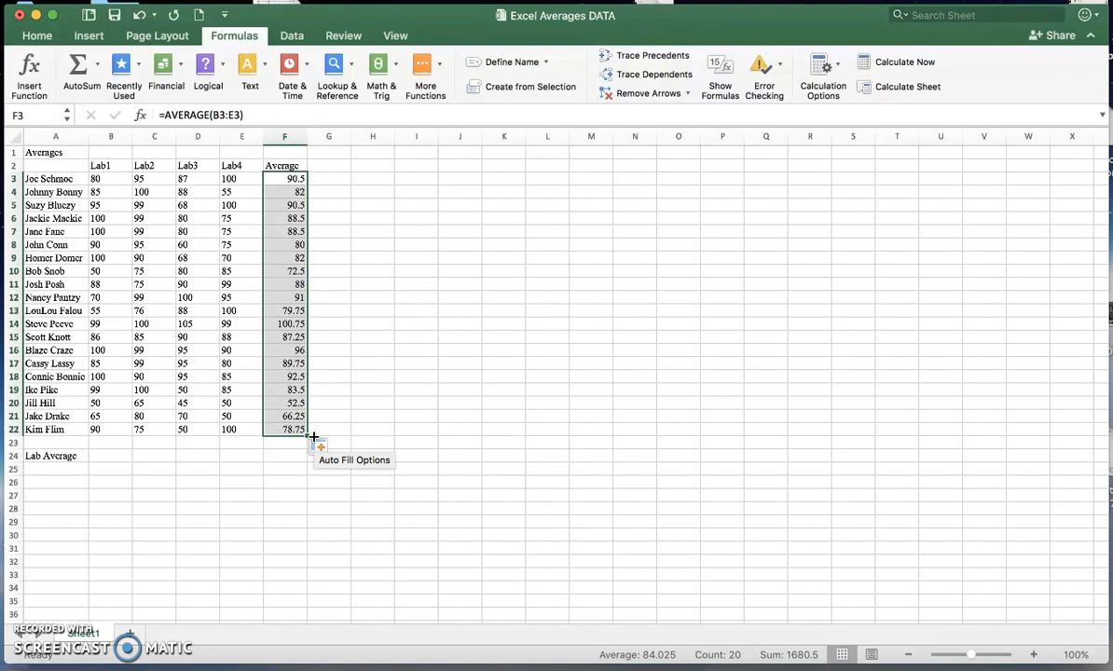
Step: Format the student averages in F3:F22 as Number with 0 decimal places
{"action": "right_click", "coordinate": [290, 359]}
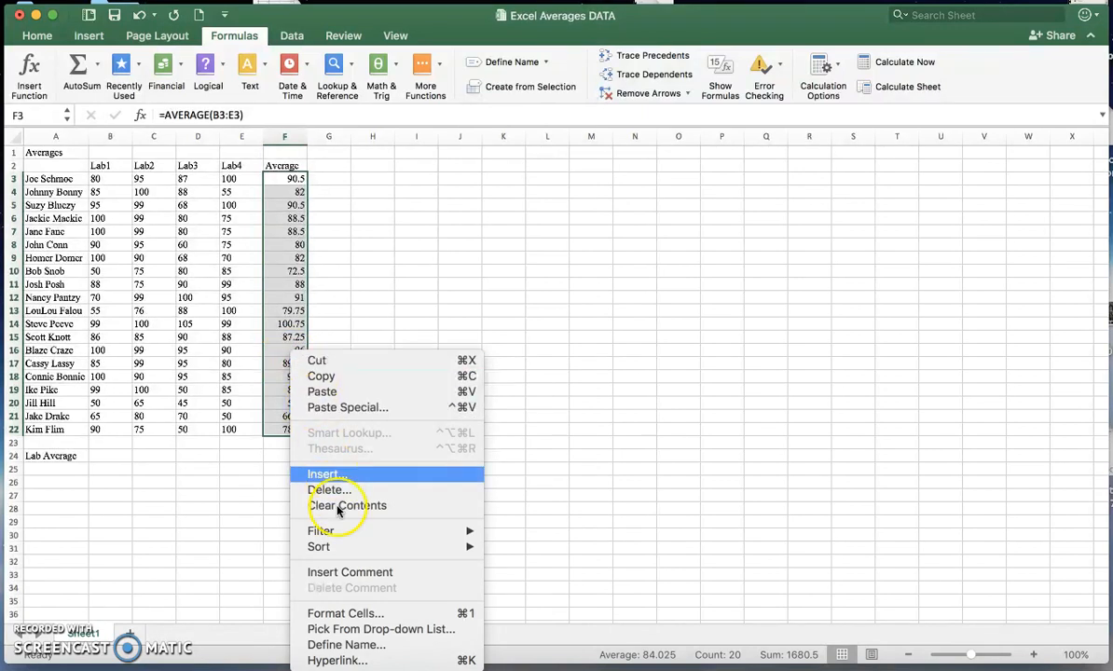
{"action": "left_click", "coordinate": [366, 616]}
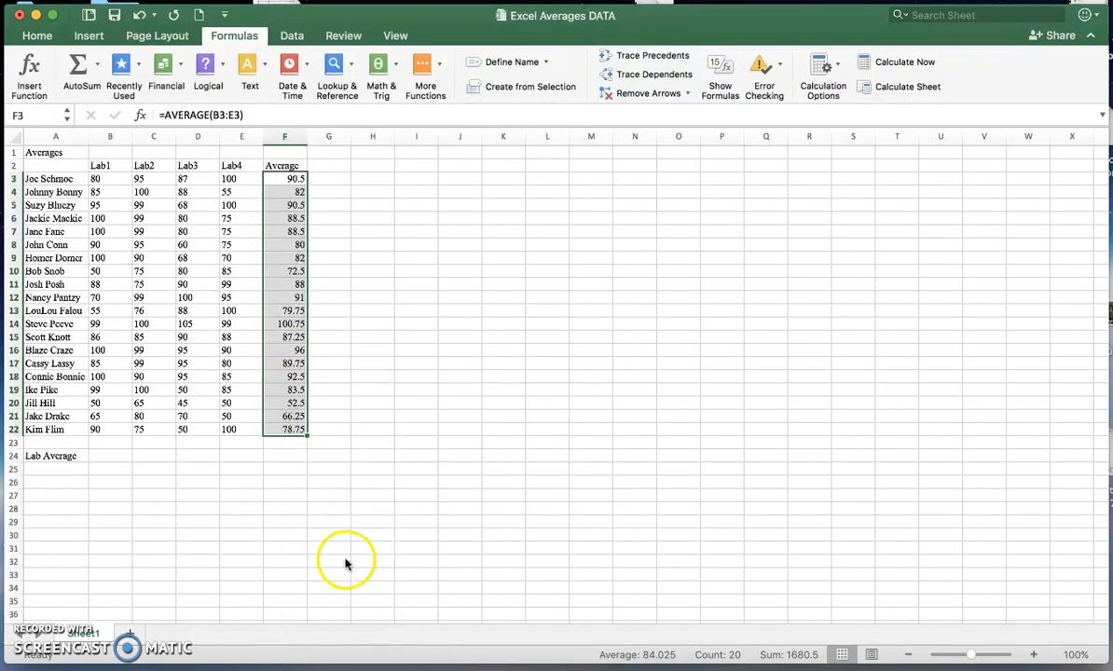
{"action": "left_click", "coordinate": [168, 289]}
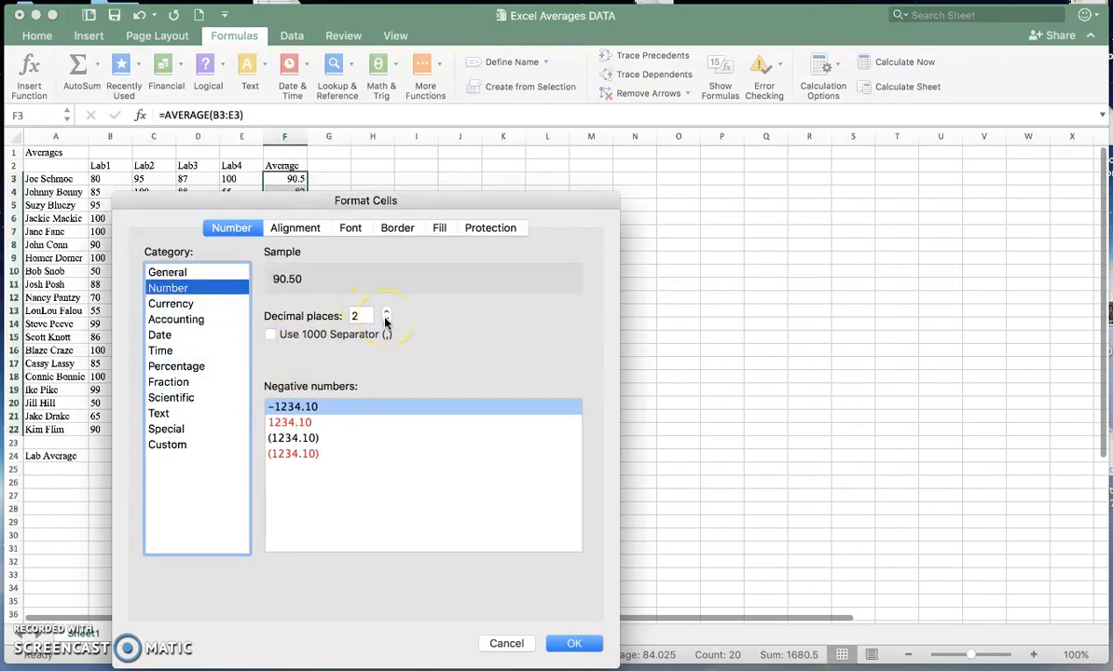
{"action": "left_click", "coordinate": [386, 322]}
{"action": "left_click", "coordinate": [386, 321]}
{"action": "left_click", "coordinate": [588, 644]}
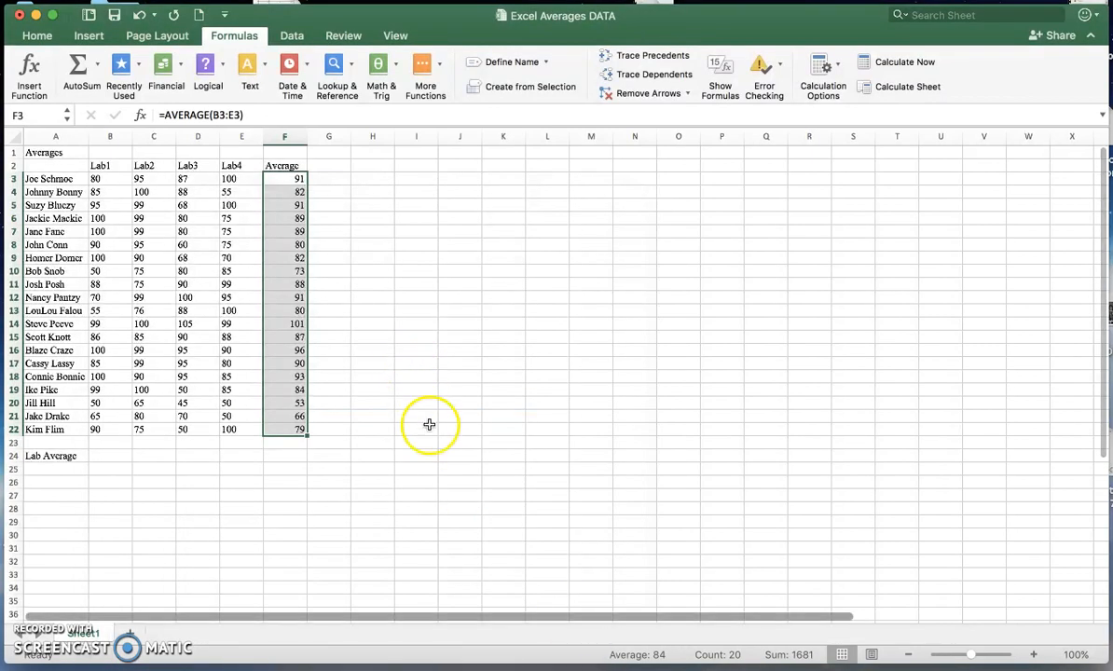
Step: Set all four lab scores in row 14 (B14:E14) to 99
{"action": "left_click", "coordinate": [101, 324]}
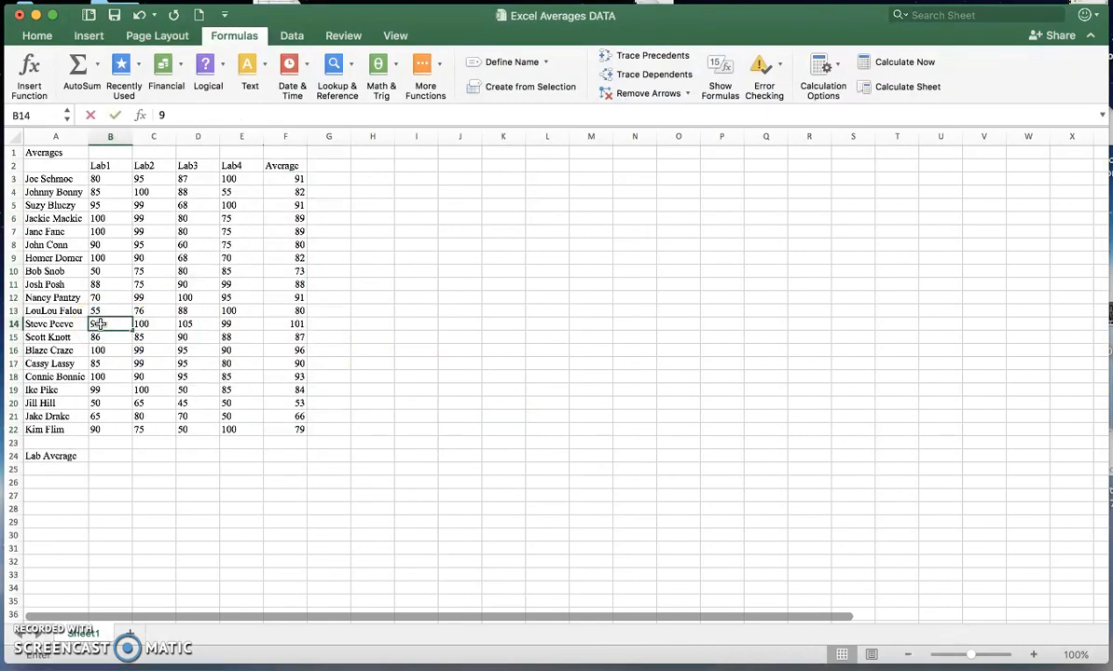
{"action": "key", "text": "Tab"}
{"action": "type", "text": "99"}
{"action": "key", "text": "Tab"}
{"action": "type", "text": "99"}
{"action": "key", "text": "Tab"}
{"action": "type", "text": "99"}
{"action": "key", "text": "Tab"}
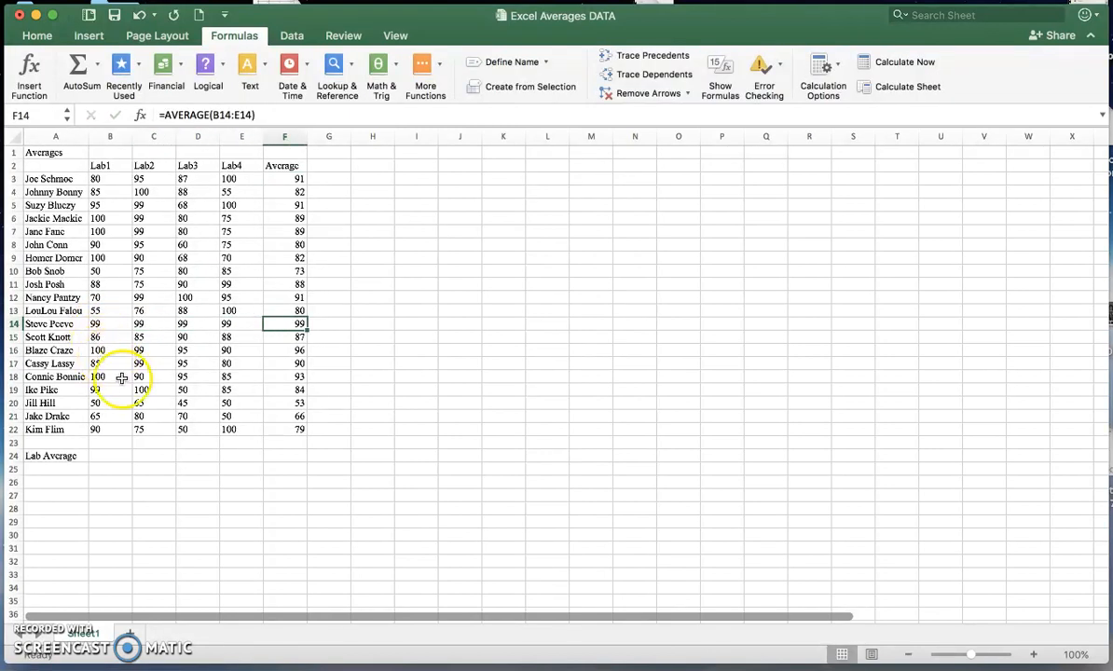
Step: Calculate the Lab1 average of B3:B23 in cell B24 and fill the formula across to E24
{"action": "left_click", "coordinate": [117, 456]}
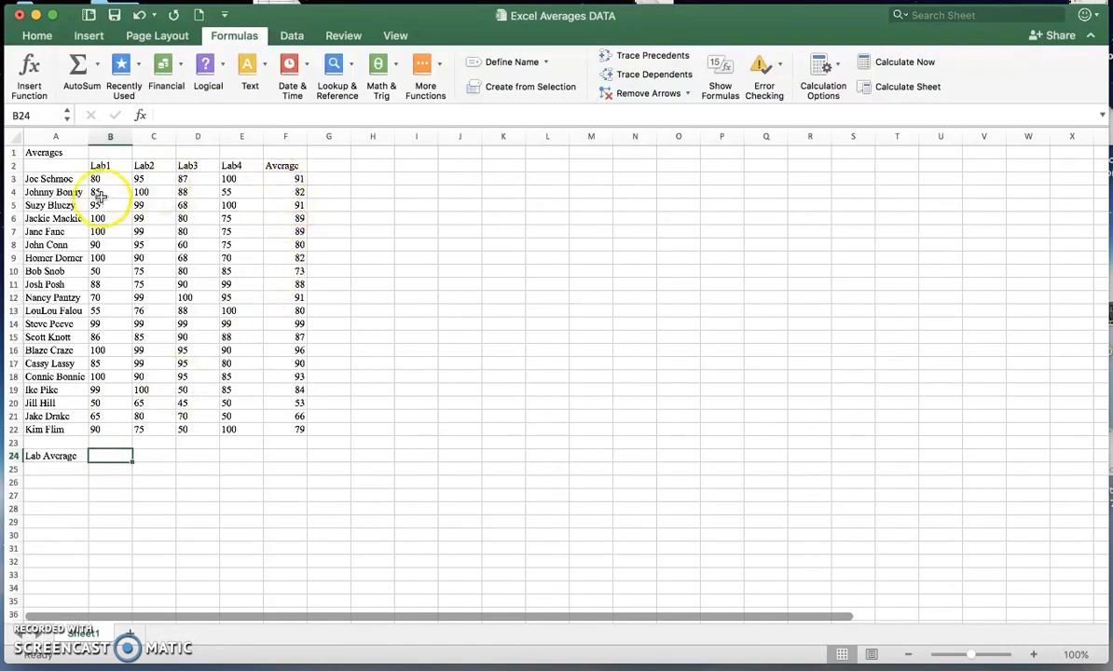
{"action": "left_click", "coordinate": [97, 63]}
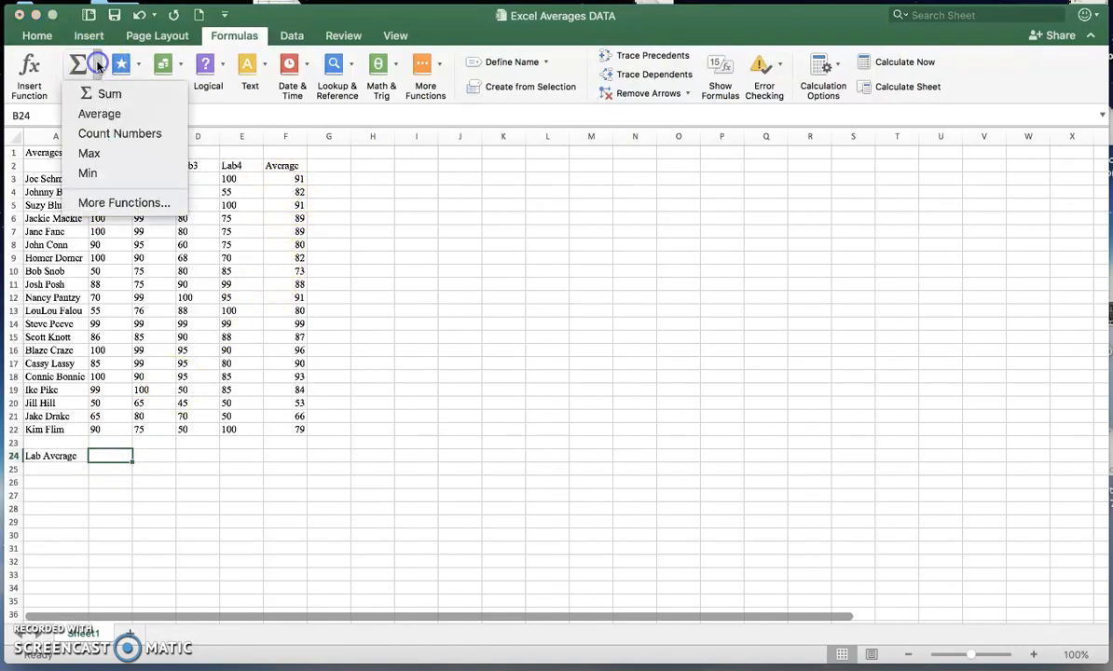
{"action": "left_click", "coordinate": [106, 112]}
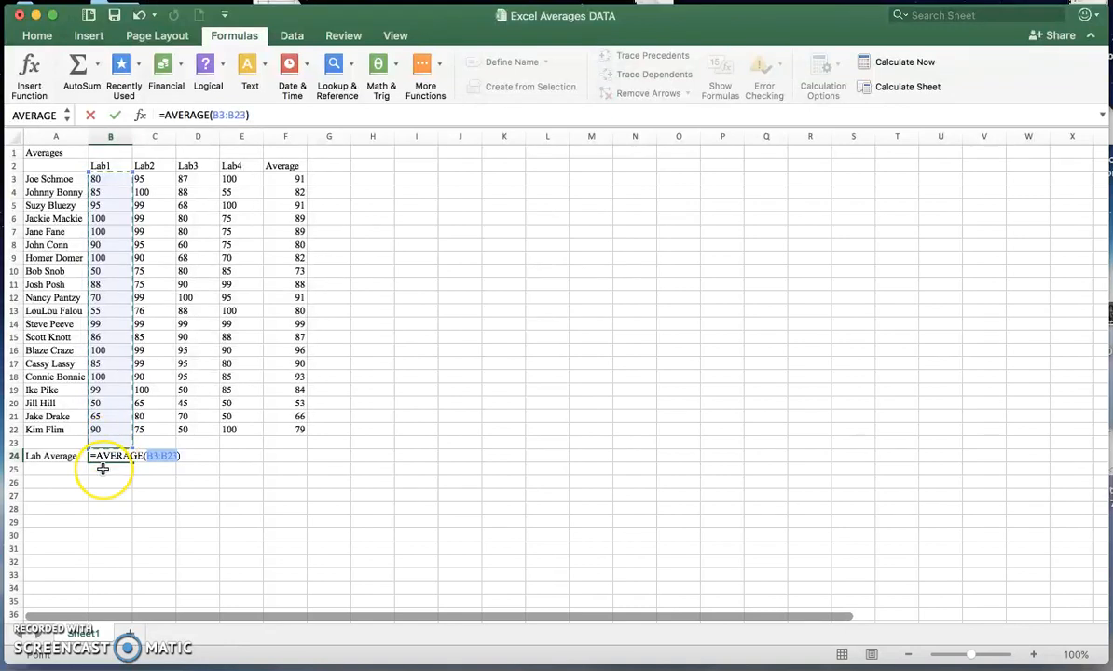
{"action": "key", "text": "Return"}
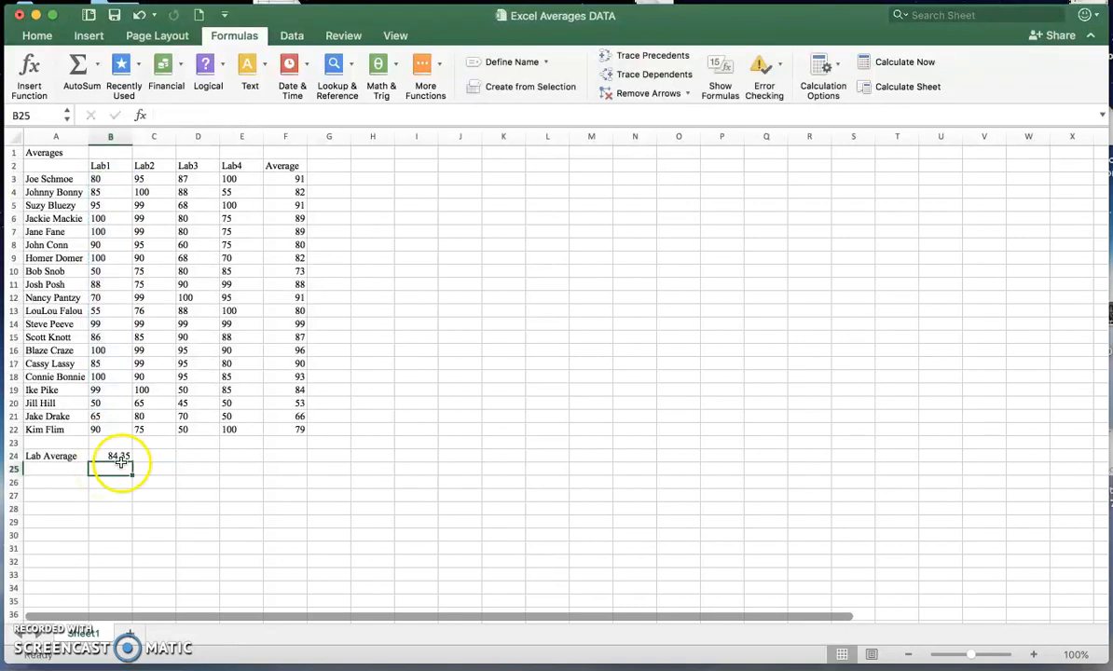
{"action": "left_click", "coordinate": [117, 456]}
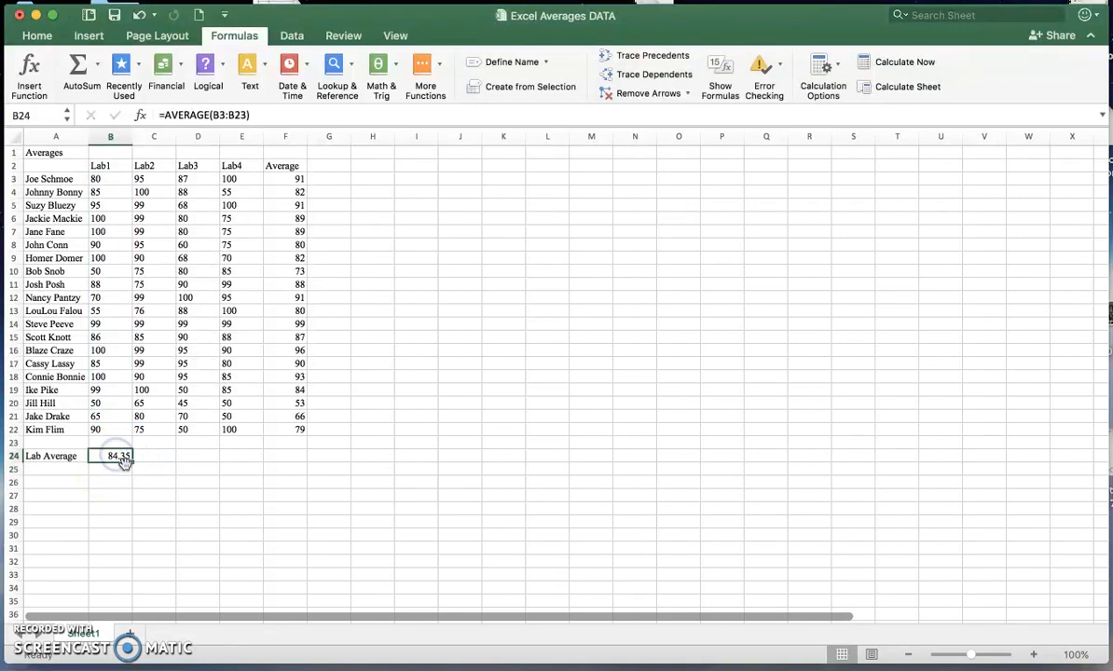
{"action": "left_click_drag", "start_coordinate": [131, 463], "coordinate": [252, 460]}
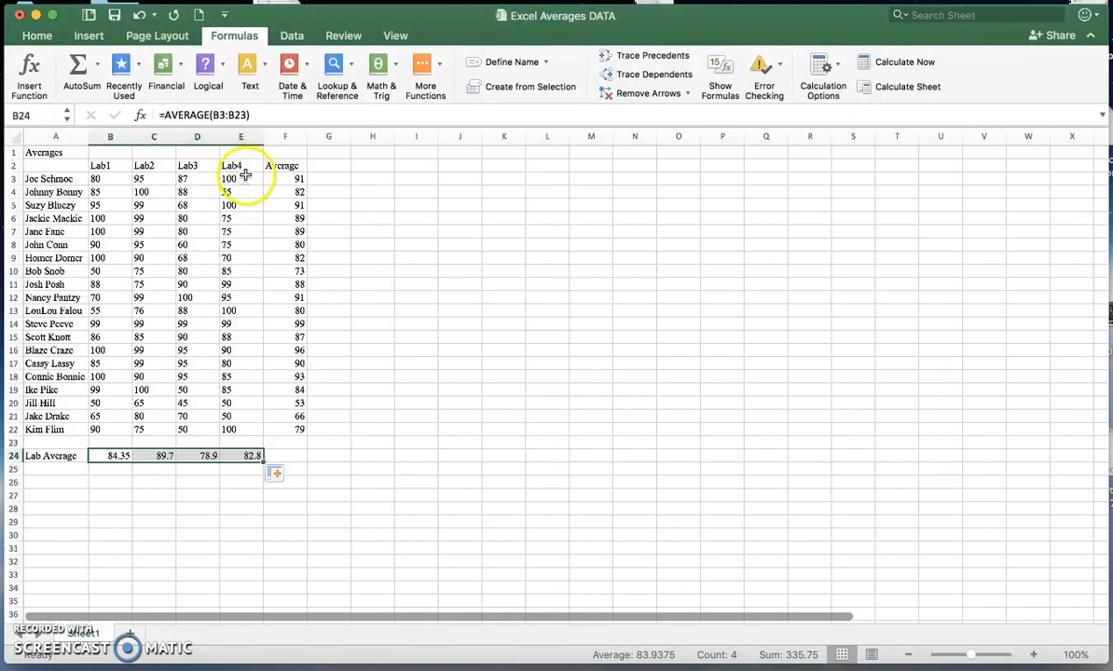
Step: Format the lab averages in B24:E24 as Number with 0 decimal places
{"action": "right_click", "coordinate": [194, 456]}
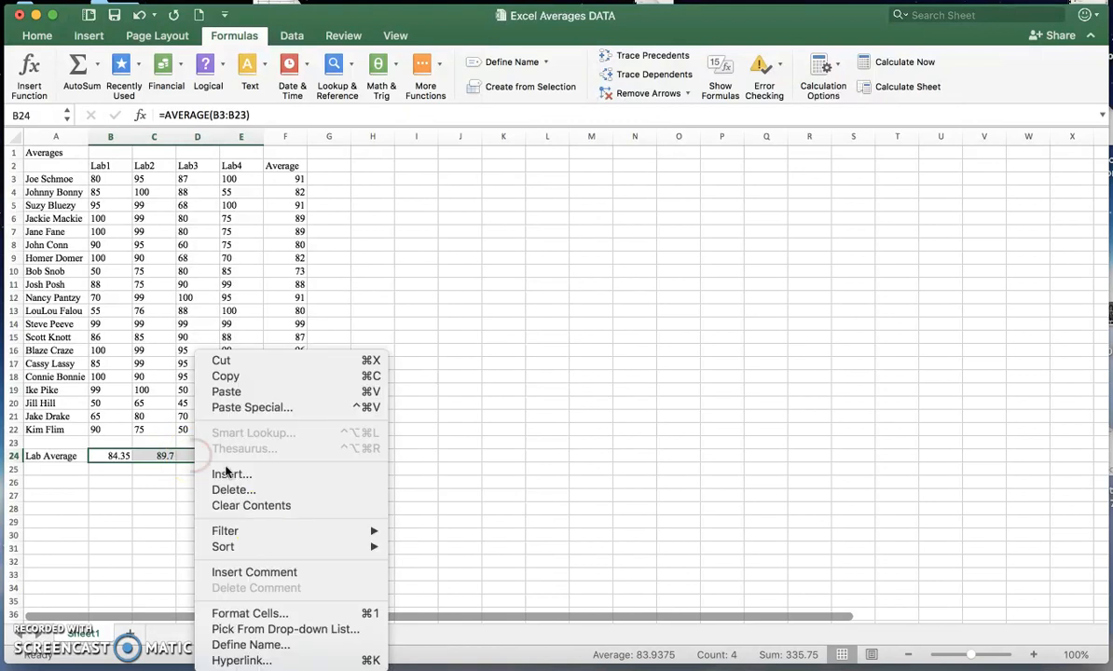
{"action": "left_click", "coordinate": [277, 619]}
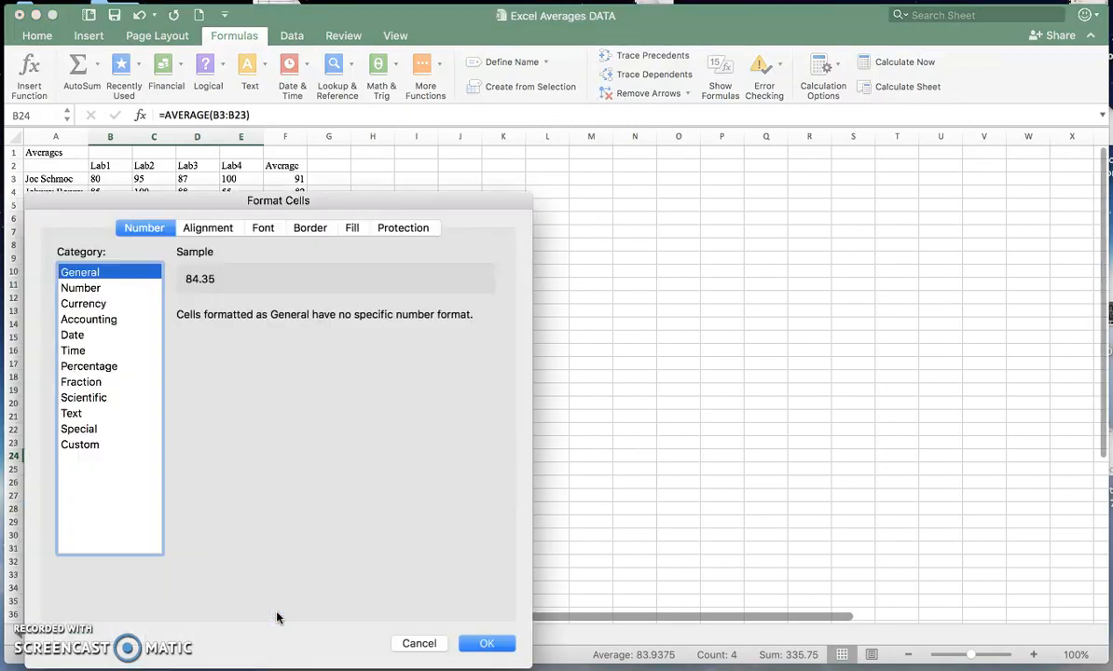
{"action": "left_click", "coordinate": [81, 287]}
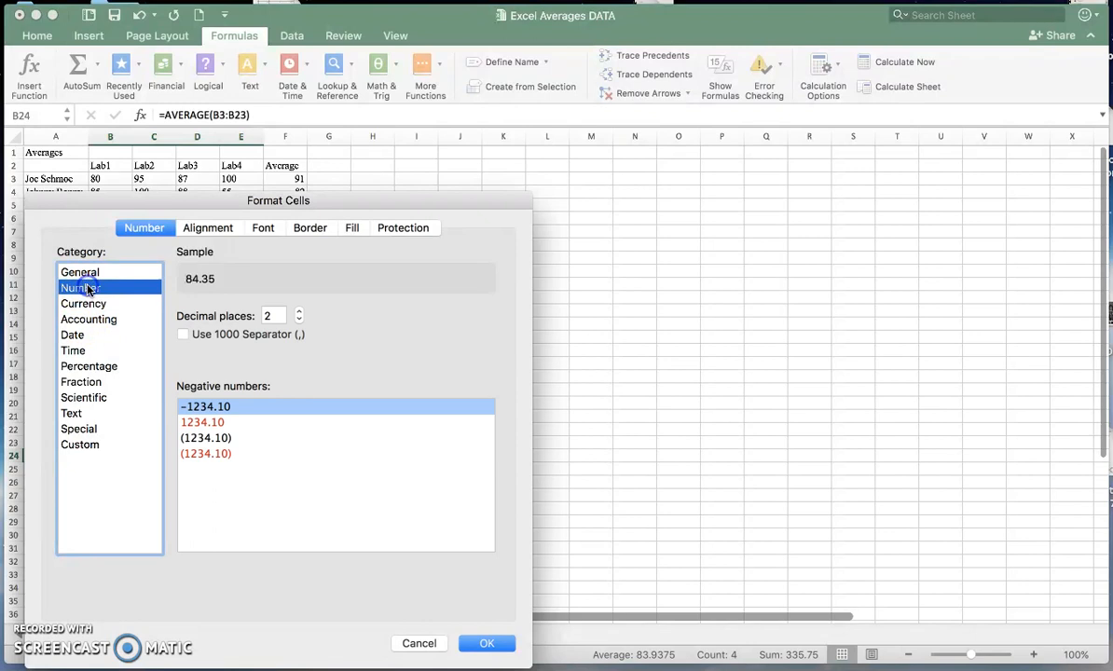
{"action": "left_click", "coordinate": [299, 321]}
{"action": "left_click", "coordinate": [298, 322]}
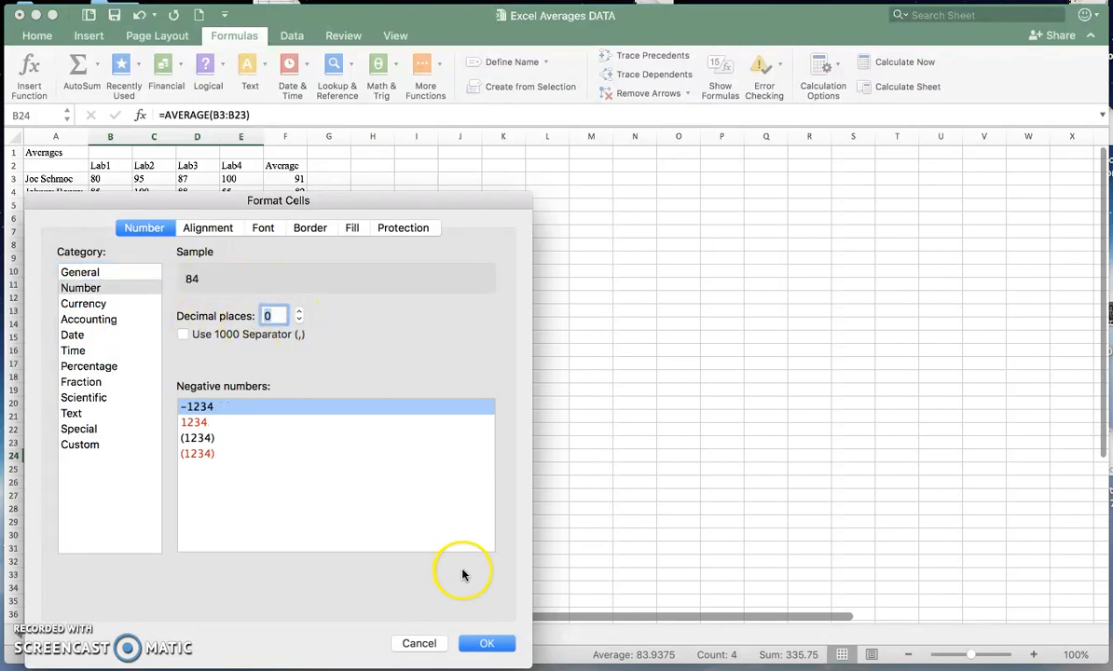
{"action": "left_click", "coordinate": [487, 644]}
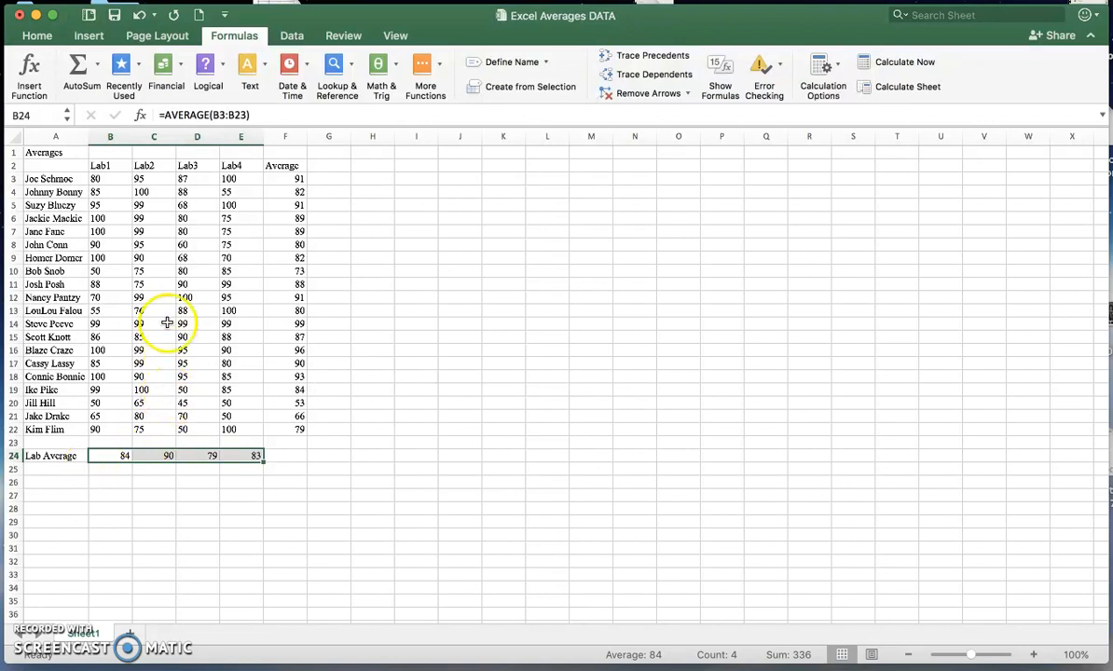
Step: Center the contents of the Average column, column F, horizontally
{"action": "left_click", "coordinate": [292, 136]}
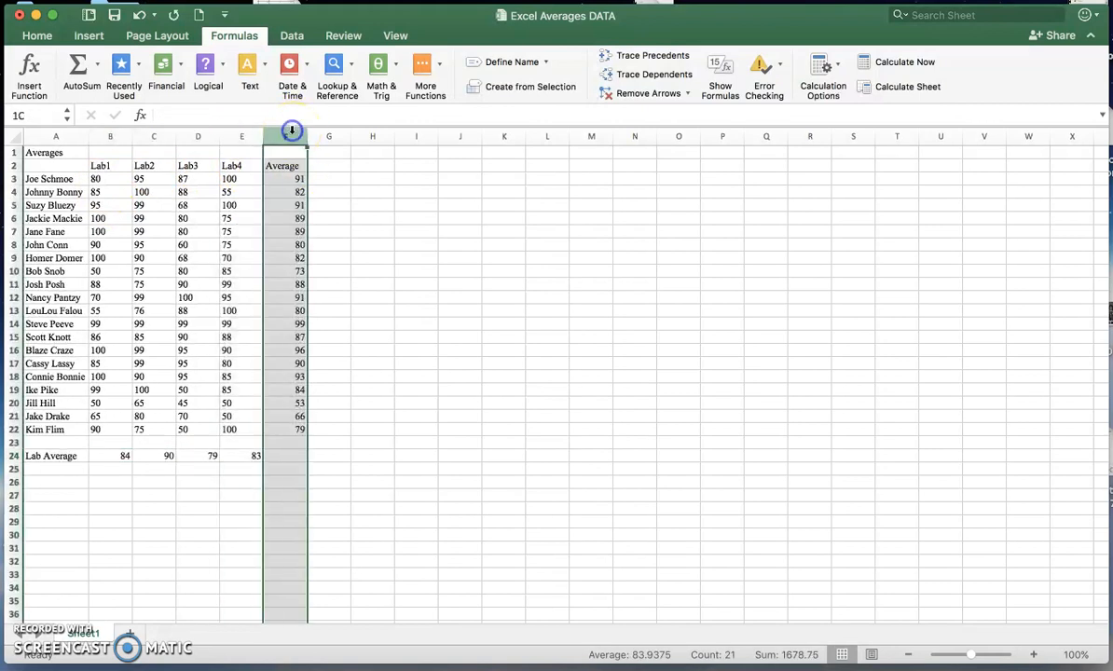
{"action": "left_click", "coordinate": [37, 36]}
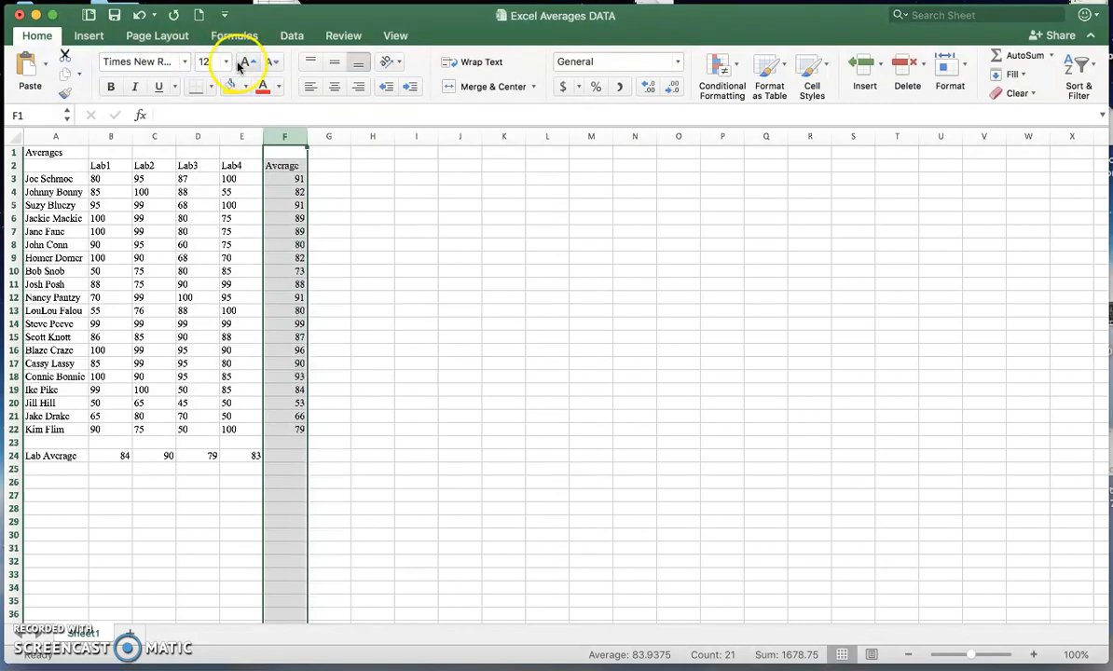
{"action": "left_click", "coordinate": [335, 88]}
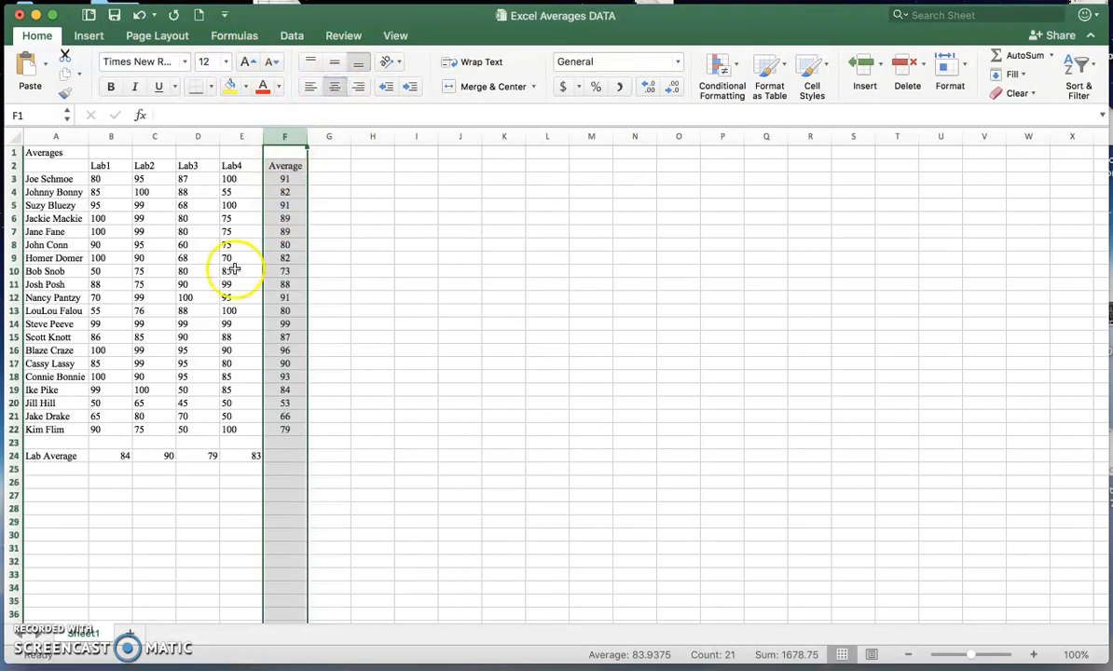
Step: Center the lab scores, headings and averages in B2:F24 horizontally
{"action": "left_click_drag", "start_coordinate": [99, 168], "coordinate": [273, 455]}
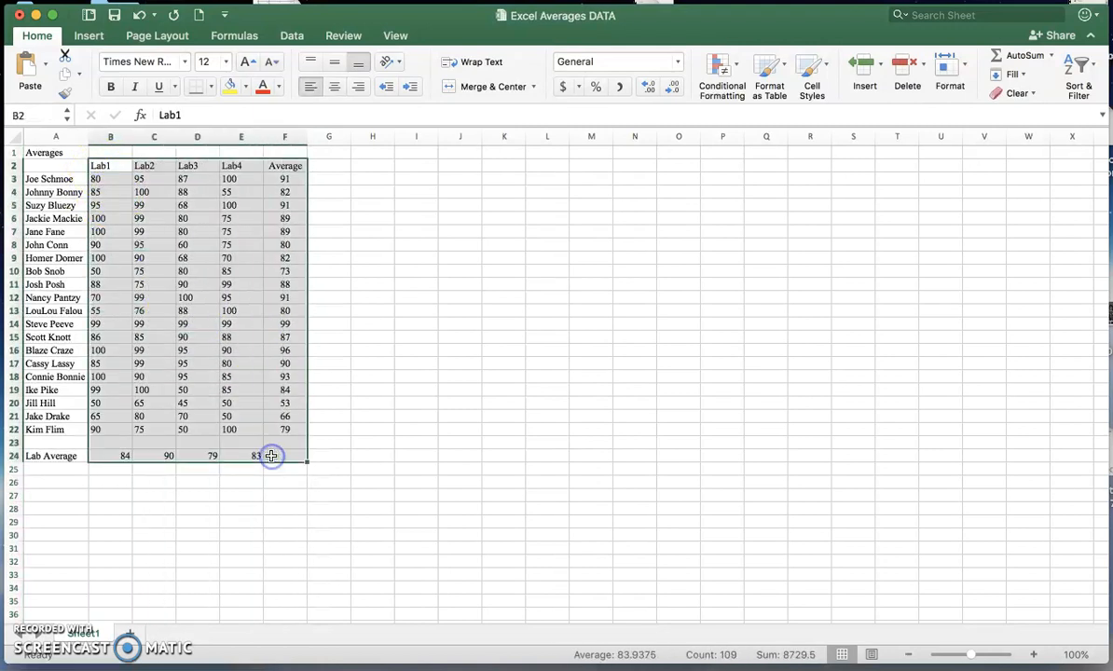
{"action": "left_click", "coordinate": [334, 85]}
{"action": "left_click", "coordinate": [283, 364]}
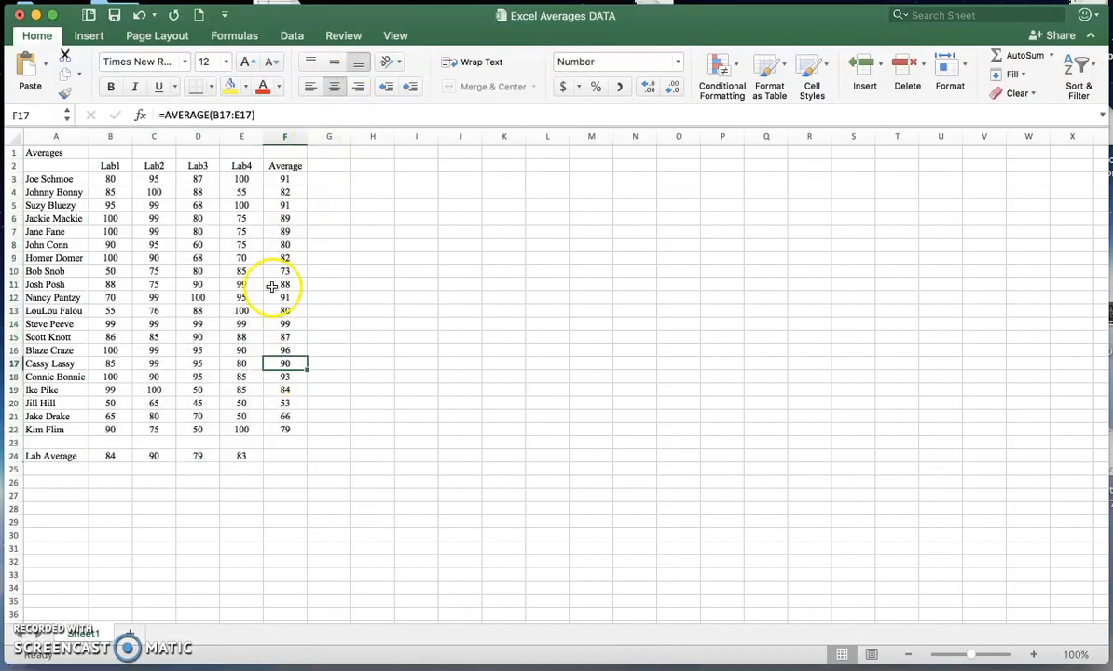
Step: Change the font color of the Average column, column F, to the standard purple
{"action": "left_click", "coordinate": [292, 134]}
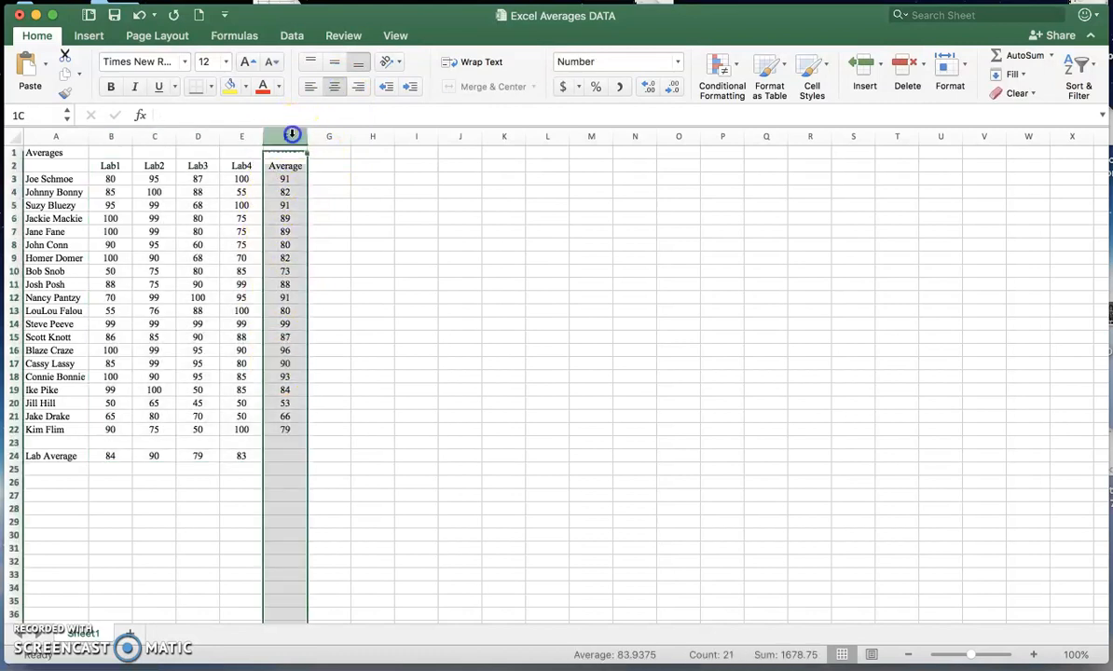
{"action": "left_click", "coordinate": [278, 87]}
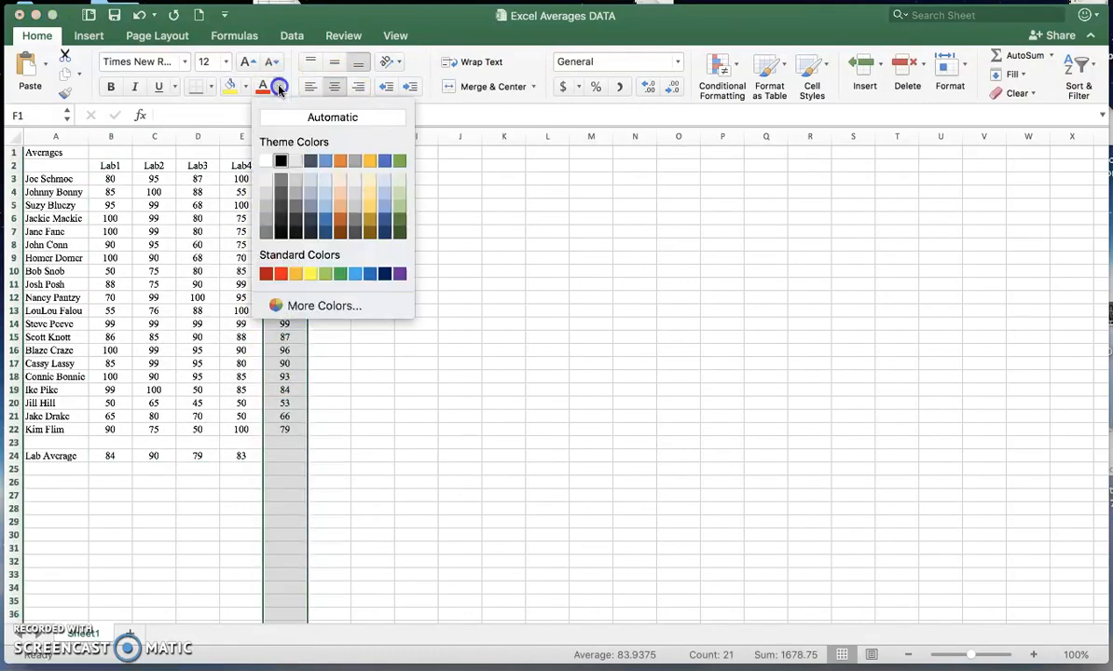
{"action": "left_click", "coordinate": [398, 275]}
{"action": "left_click", "coordinate": [326, 441]}
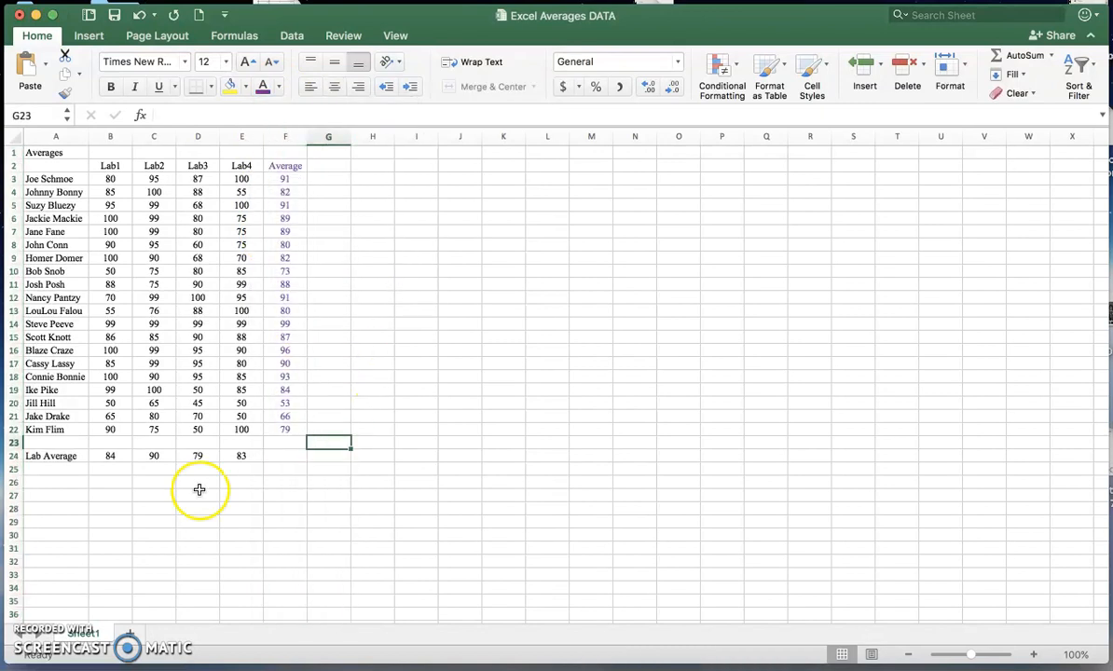
Step: Change the font color of the Lab Average row, row 24, to the standard red
{"action": "left_click", "coordinate": [13, 456]}
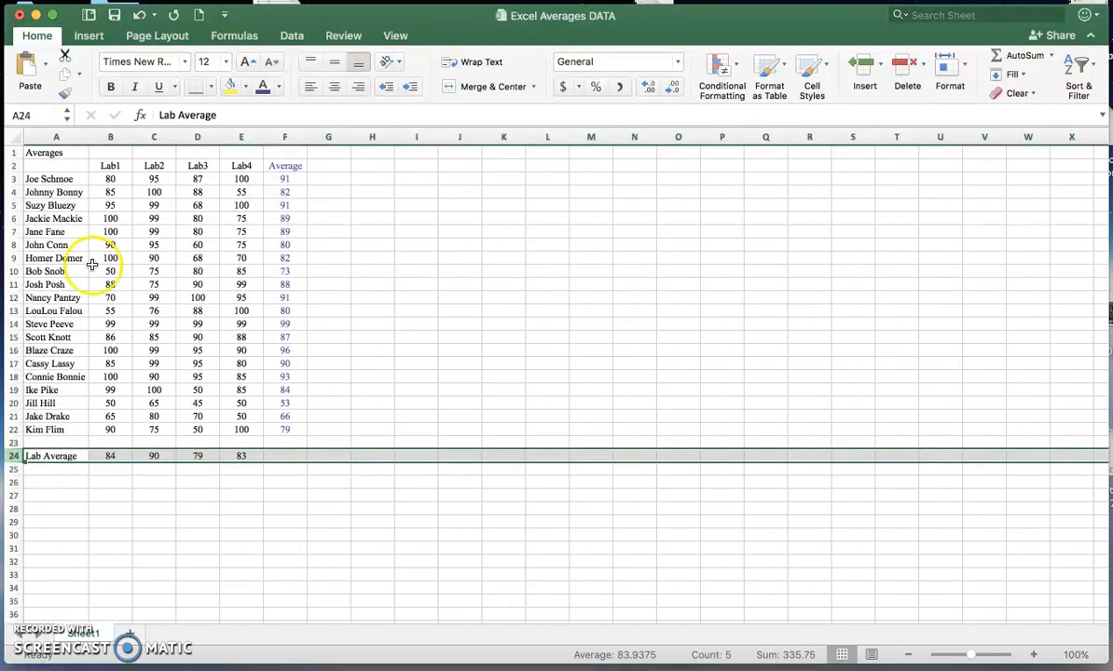
{"action": "left_click", "coordinate": [278, 86]}
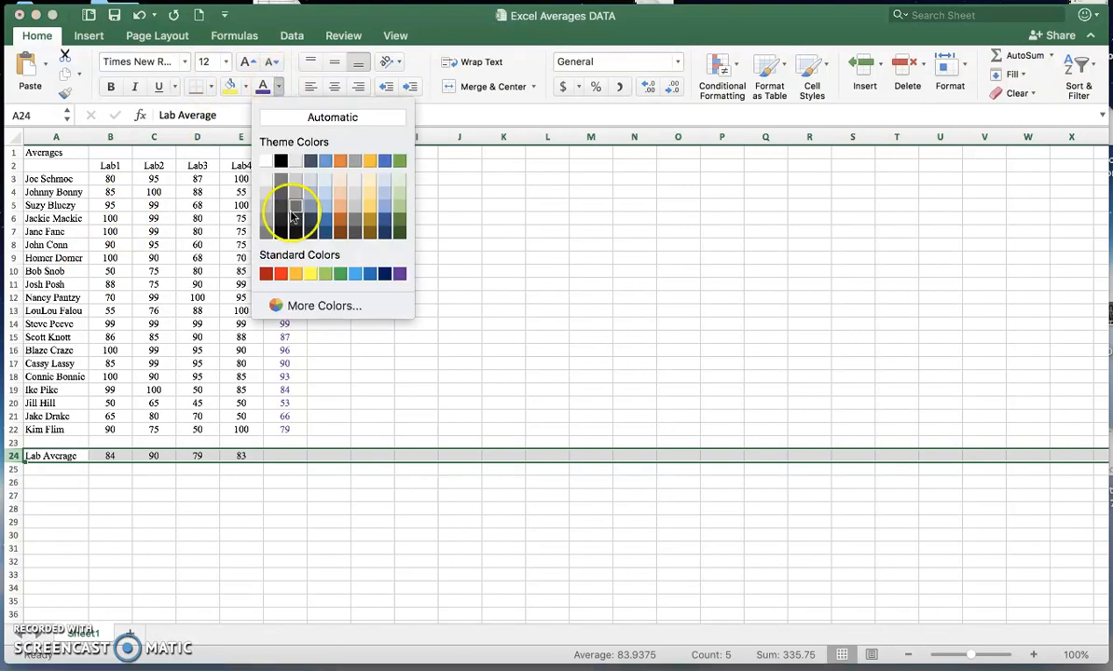
{"action": "left_click", "coordinate": [284, 275]}
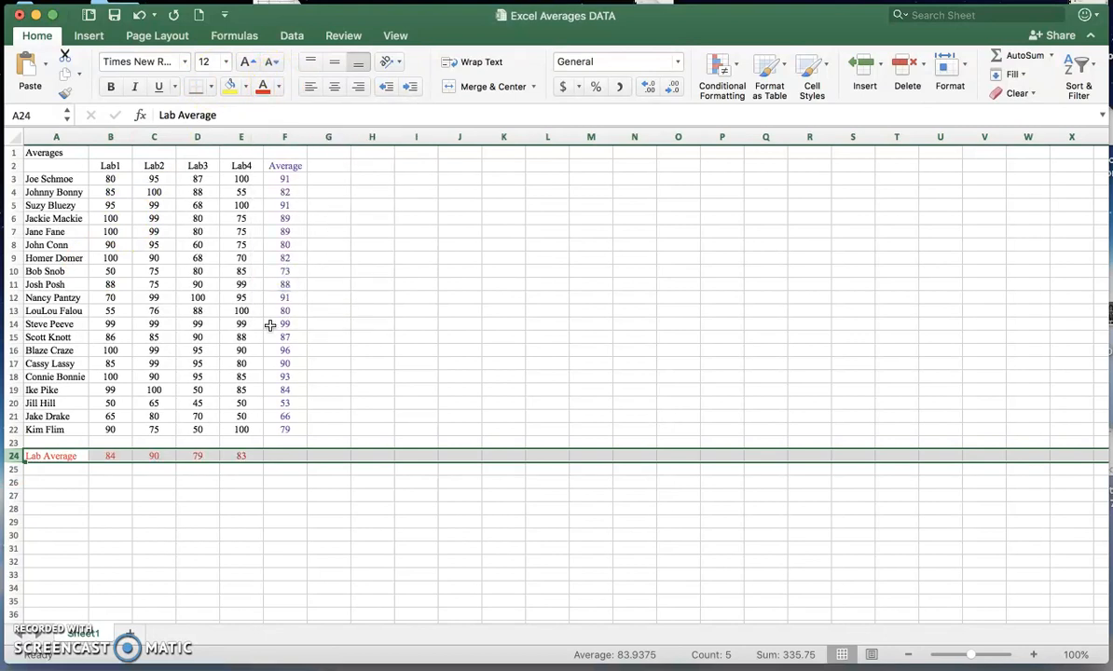
{"action": "left_click", "coordinate": [217, 494]}
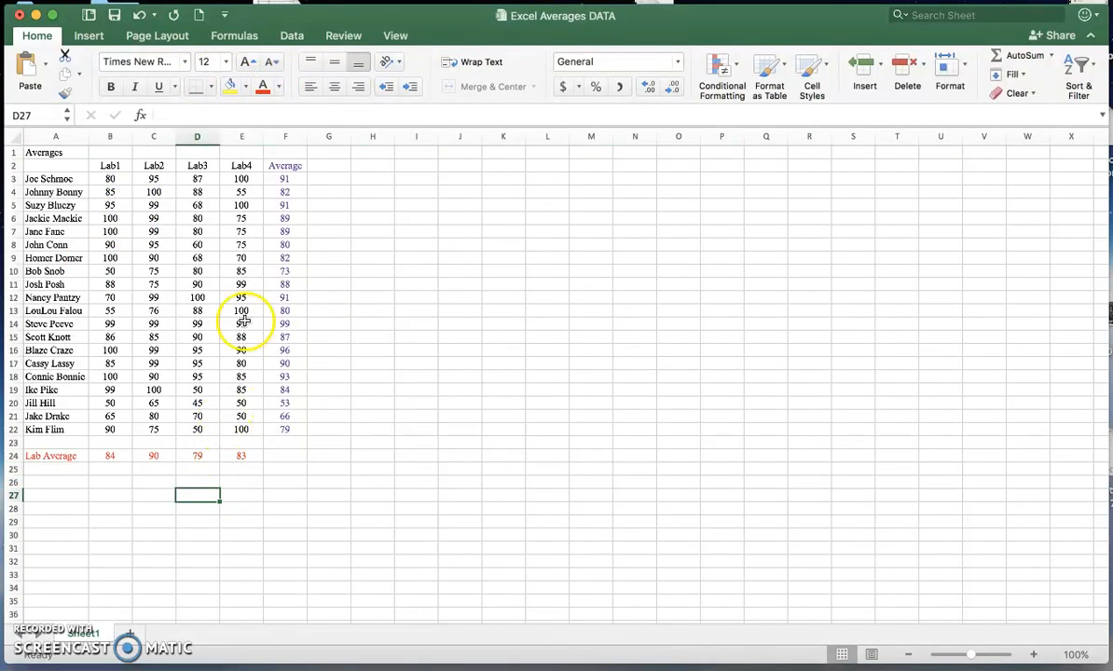
Step: Set the font size of the Average column, column F, to 16
{"action": "left_click", "coordinate": [290, 136]}
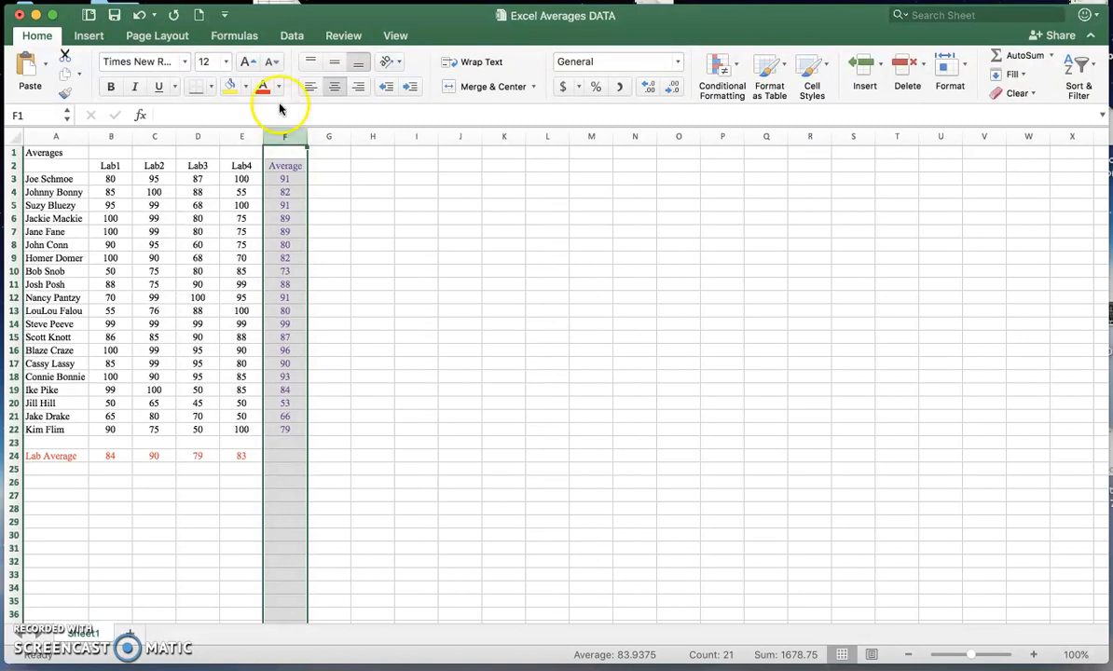
{"action": "left_click", "coordinate": [227, 62]}
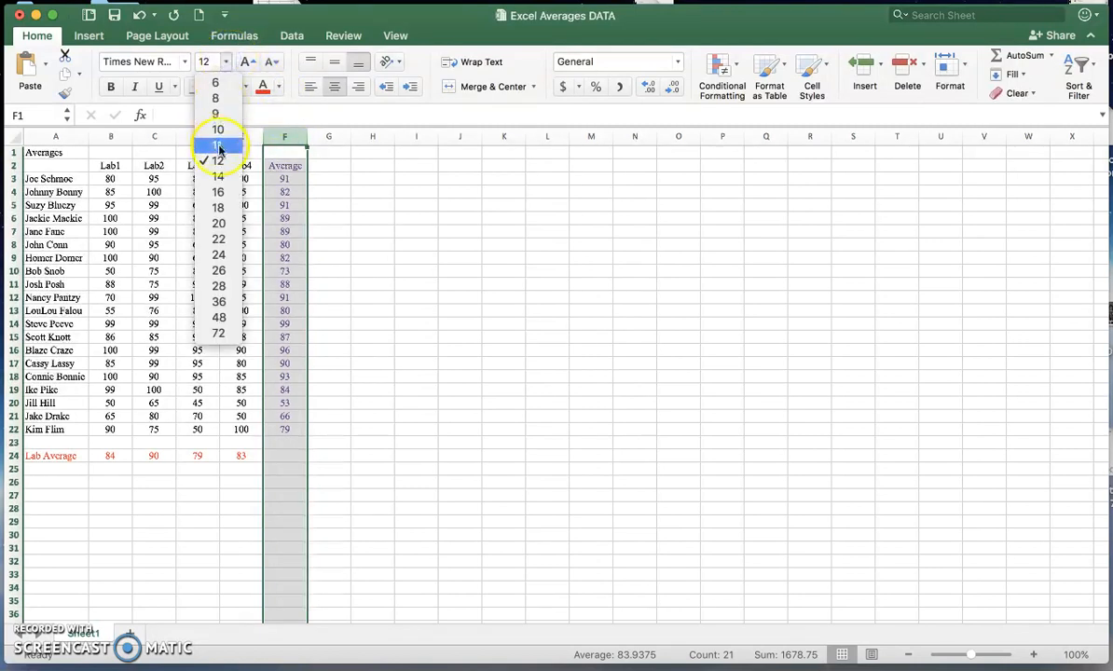
{"action": "left_click", "coordinate": [222, 192]}
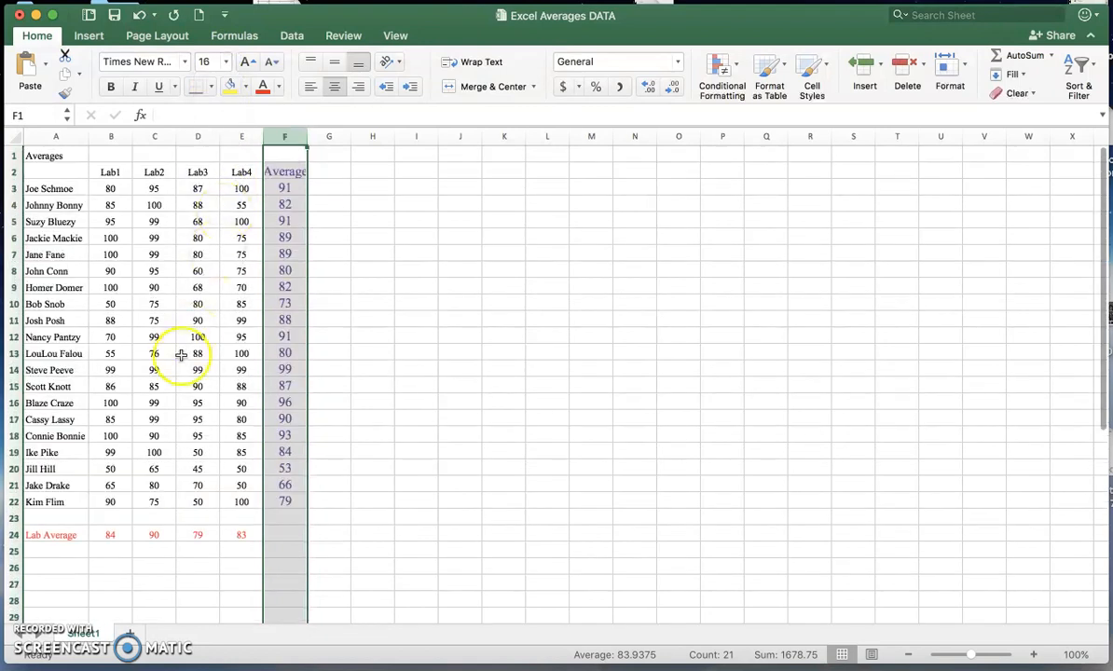
Step: Set the font size of the Lab Average row, row 24, to 16 and widen columns A and F slightly to fit their labels
{"action": "left_click", "coordinate": [19, 536]}
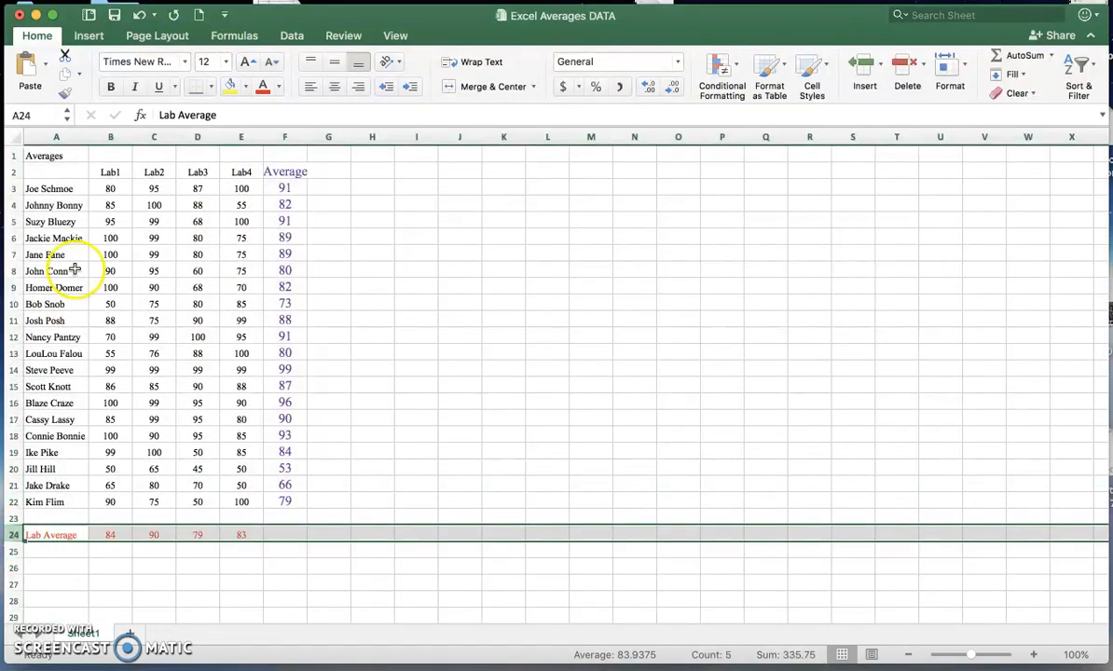
{"action": "left_click", "coordinate": [227, 62]}
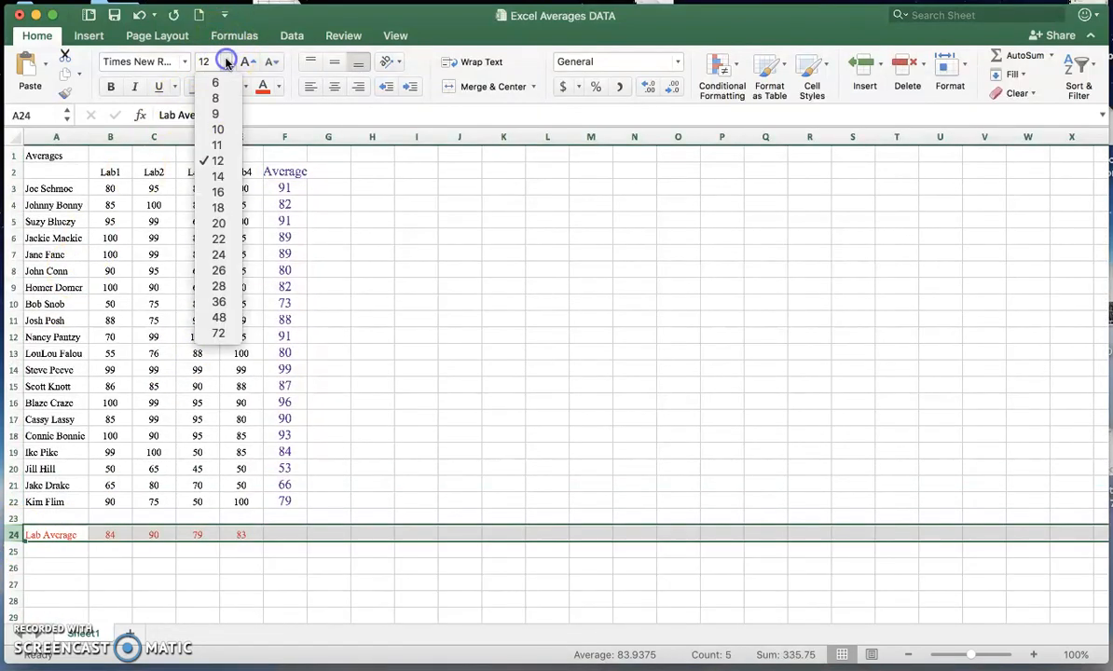
{"action": "left_click", "coordinate": [221, 195]}
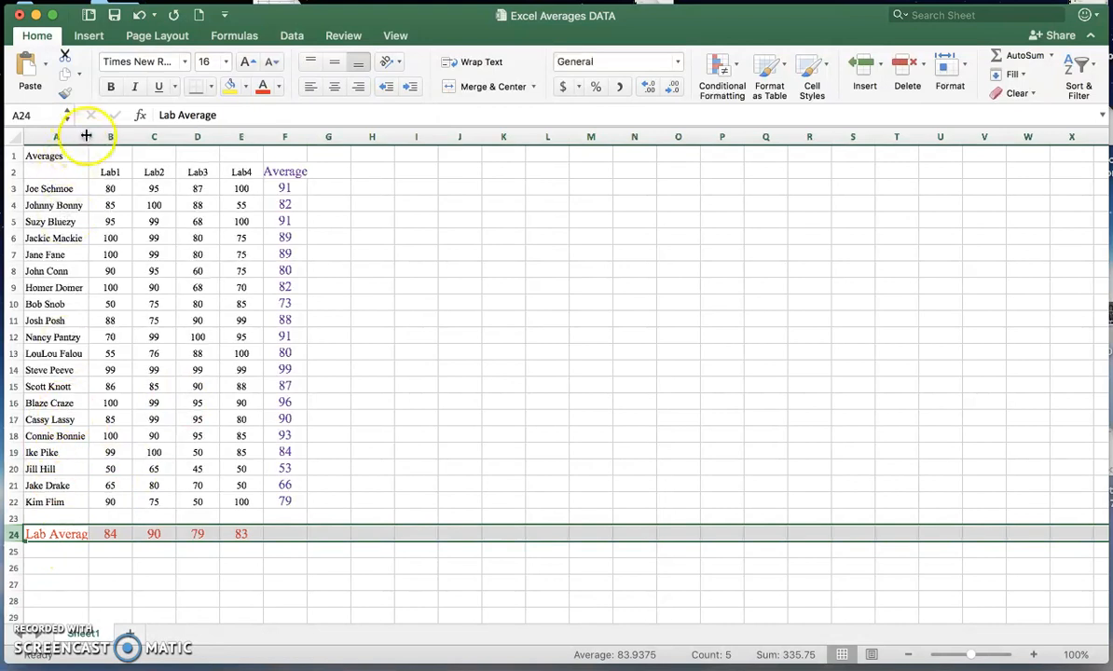
{"action": "left_click_drag", "start_coordinate": [90, 137], "coordinate": [98, 137]}
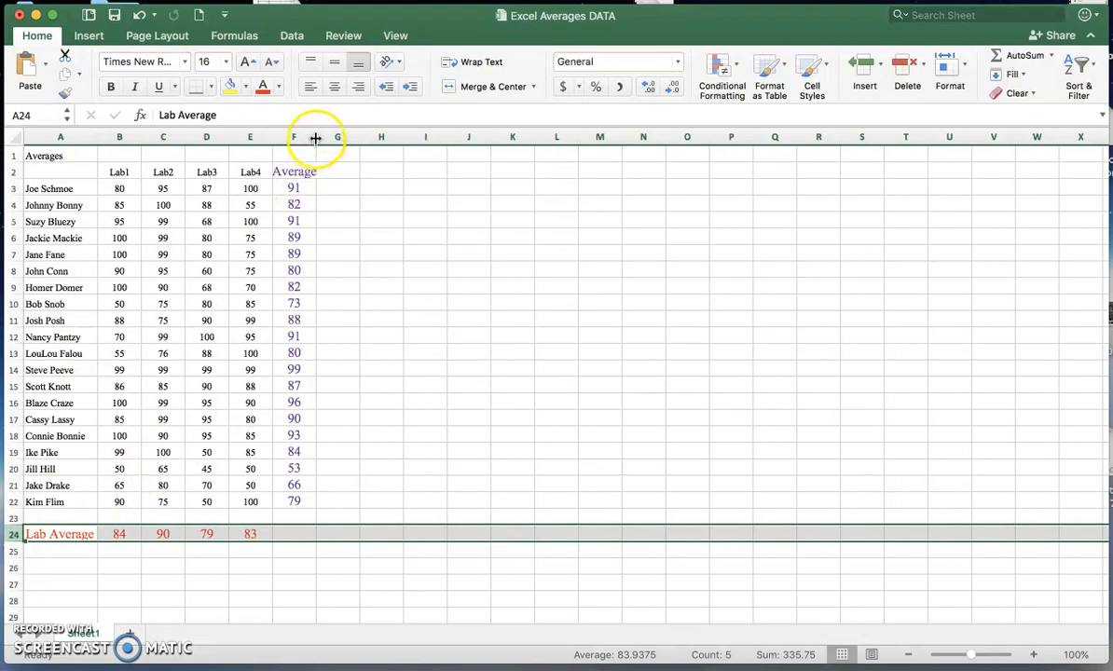
{"action": "left_click_drag", "start_coordinate": [316, 138], "coordinate": [313, 138]}
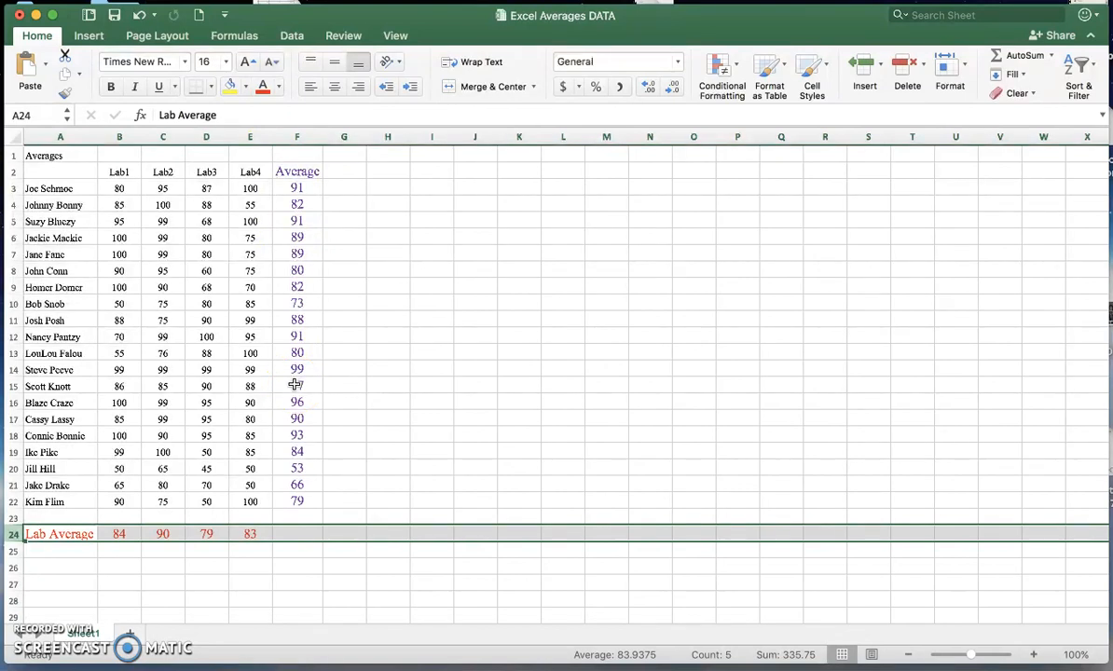
Step: Merge and center the title Averages across cells A1:F1
{"action": "left_click", "coordinate": [47, 159]}
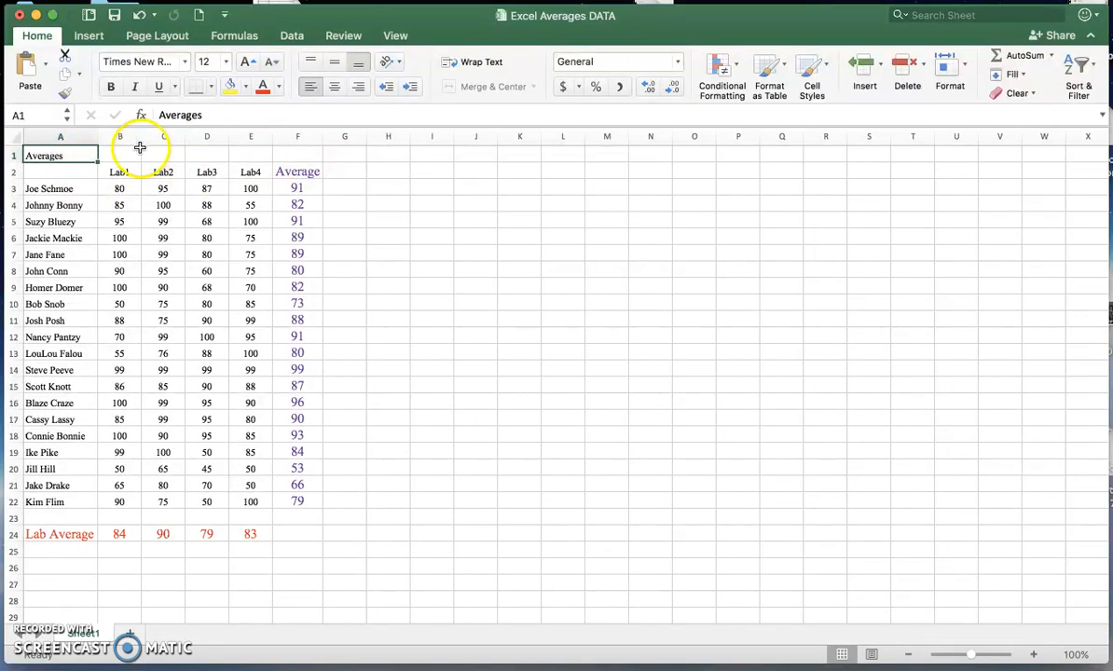
{"action": "left_click", "coordinate": [51, 188]}
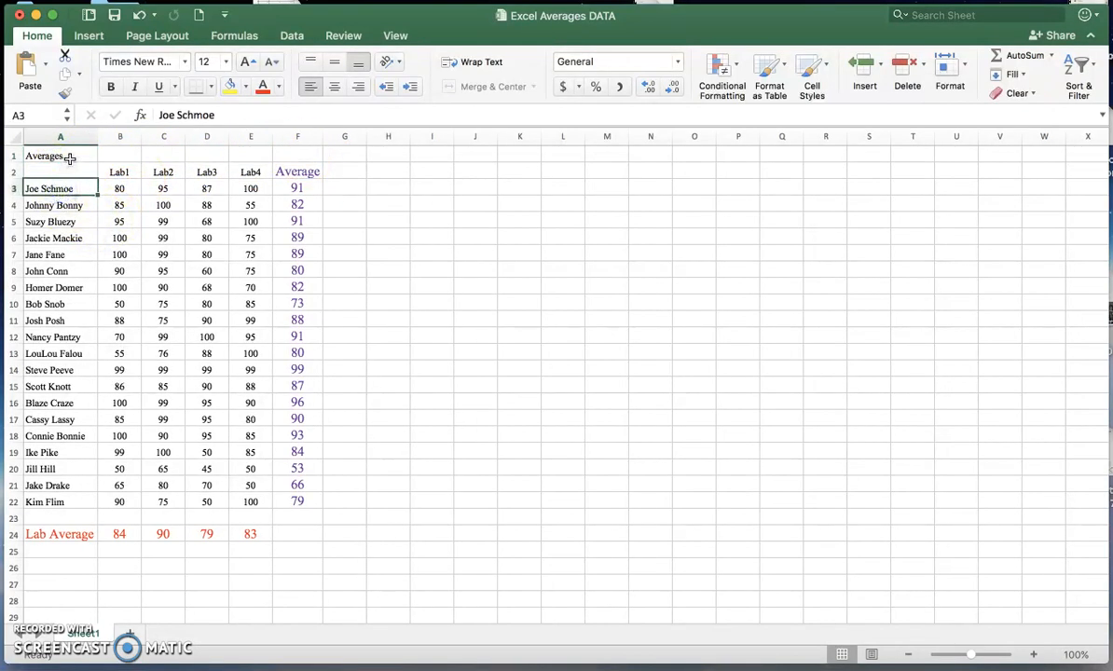
{"action": "left_click_drag", "start_coordinate": [68, 156], "coordinate": [245, 156]}
{"action": "left_click", "coordinate": [90, 201]}
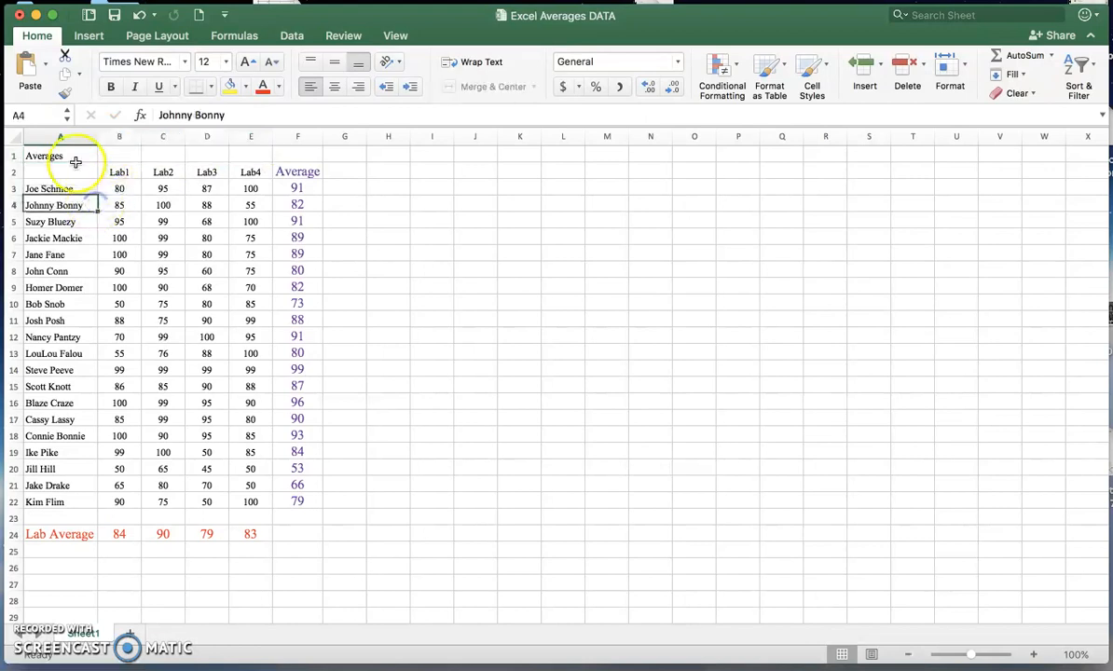
{"action": "left_click_drag", "start_coordinate": [72, 154], "coordinate": [301, 143]}
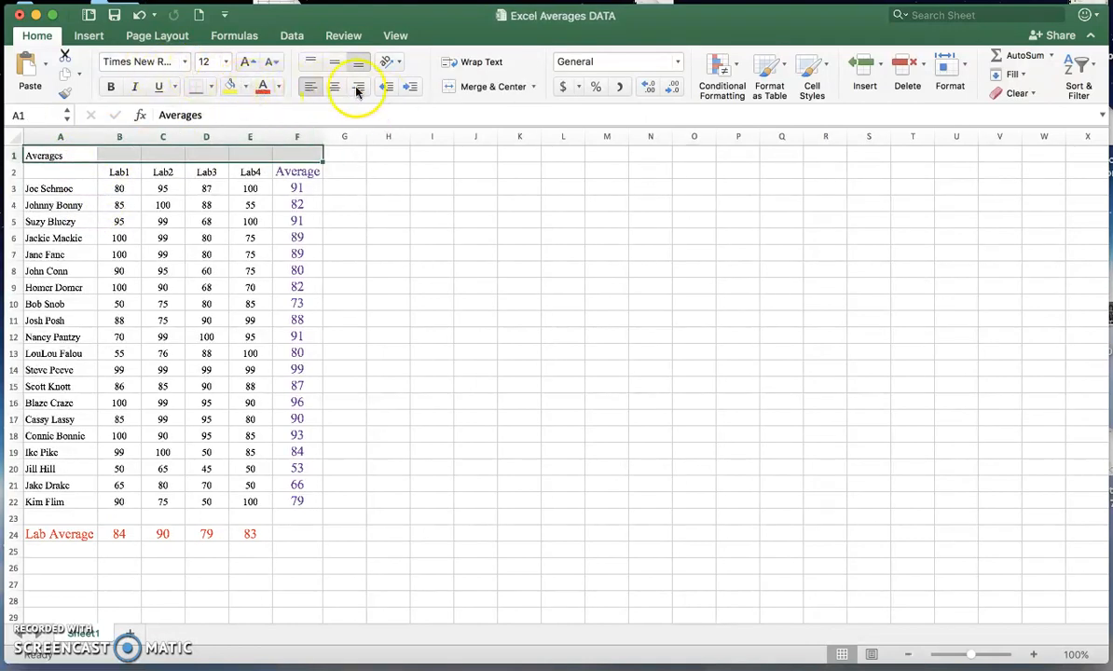
{"action": "left_click", "coordinate": [486, 88]}
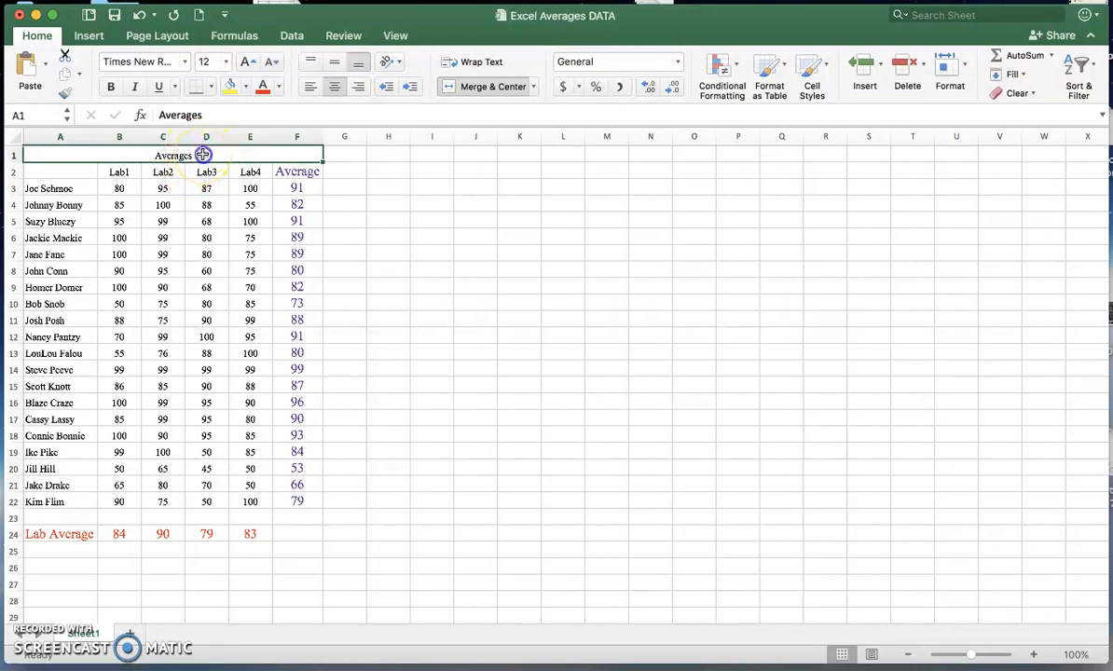
Step: Set the font size of the merged Averages title in row 1 to 24
{"action": "left_click", "coordinate": [297, 208]}
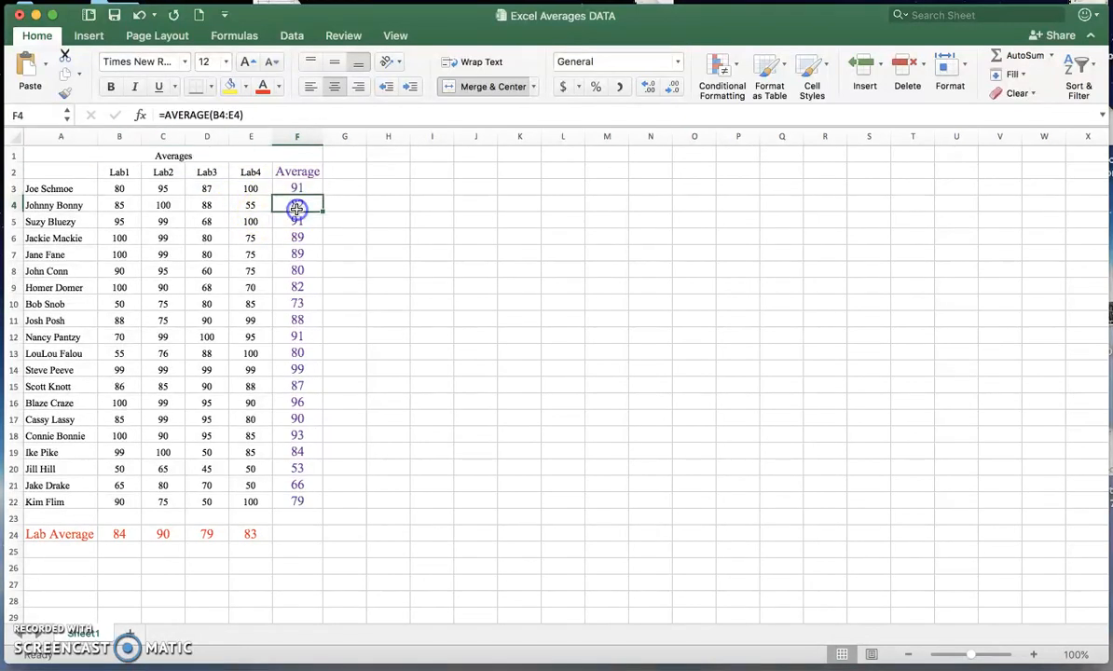
{"action": "left_click", "coordinate": [213, 154]}
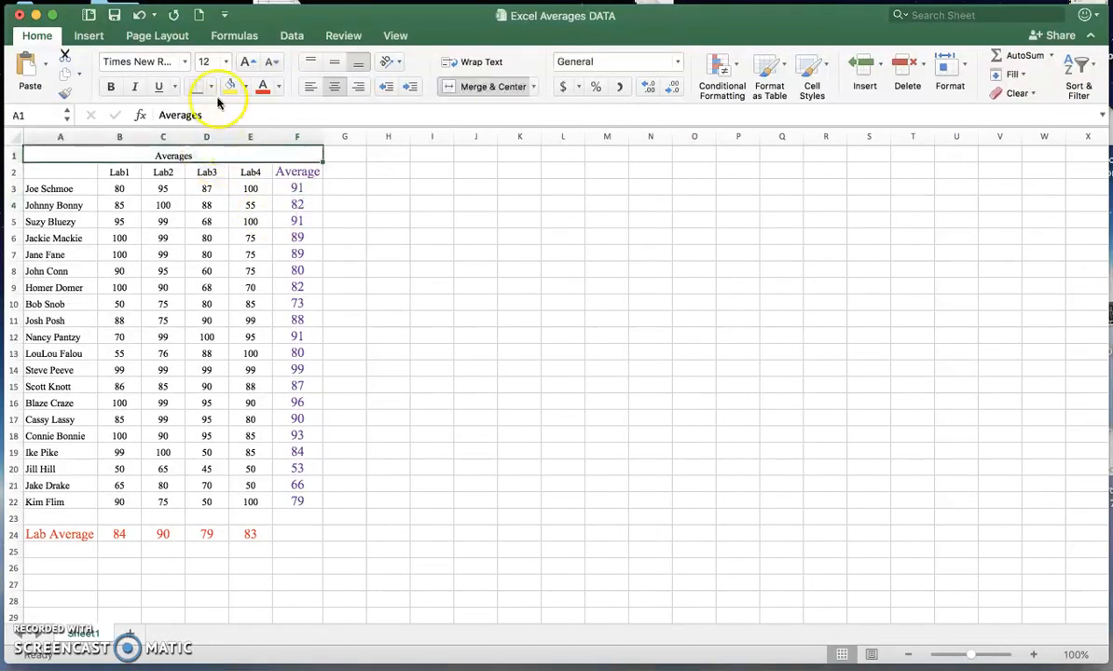
{"action": "left_click", "coordinate": [226, 62]}
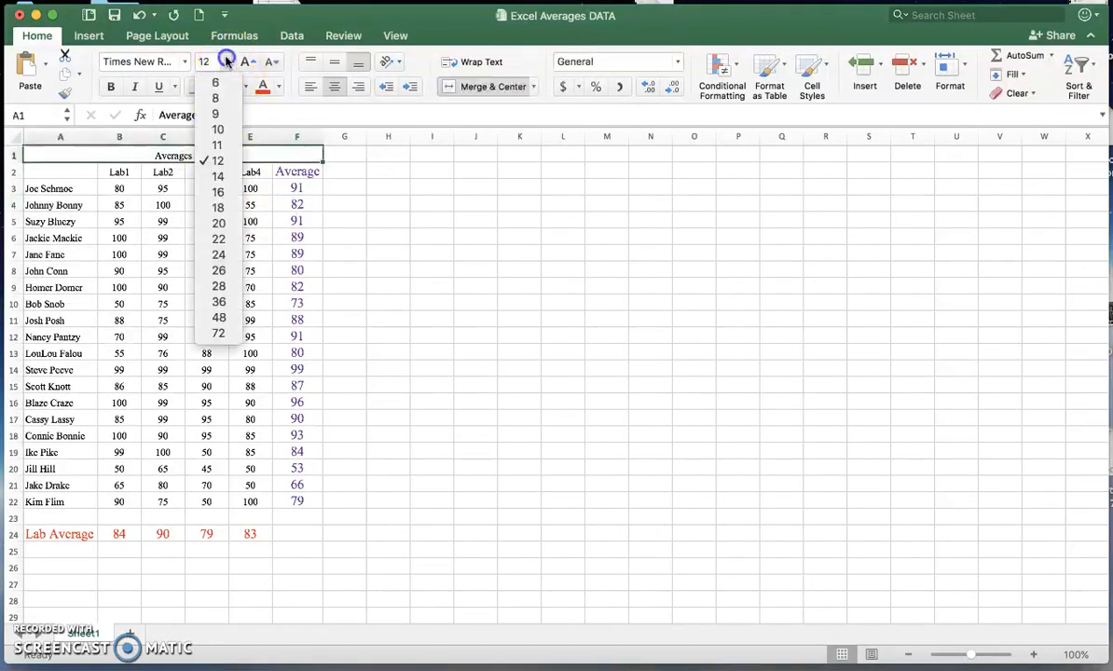
{"action": "left_click", "coordinate": [224, 256]}
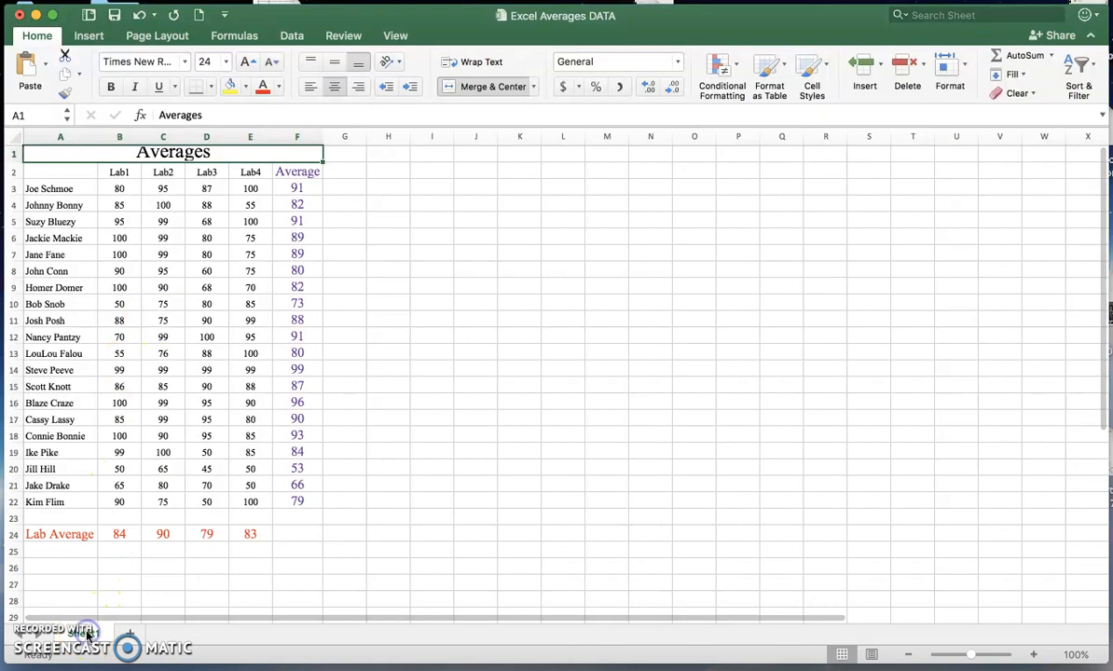
Step: Rename the worksheet Sheet1 as Data and add a second worksheet named Chart
{"action": "double_click", "coordinate": [85, 634]}
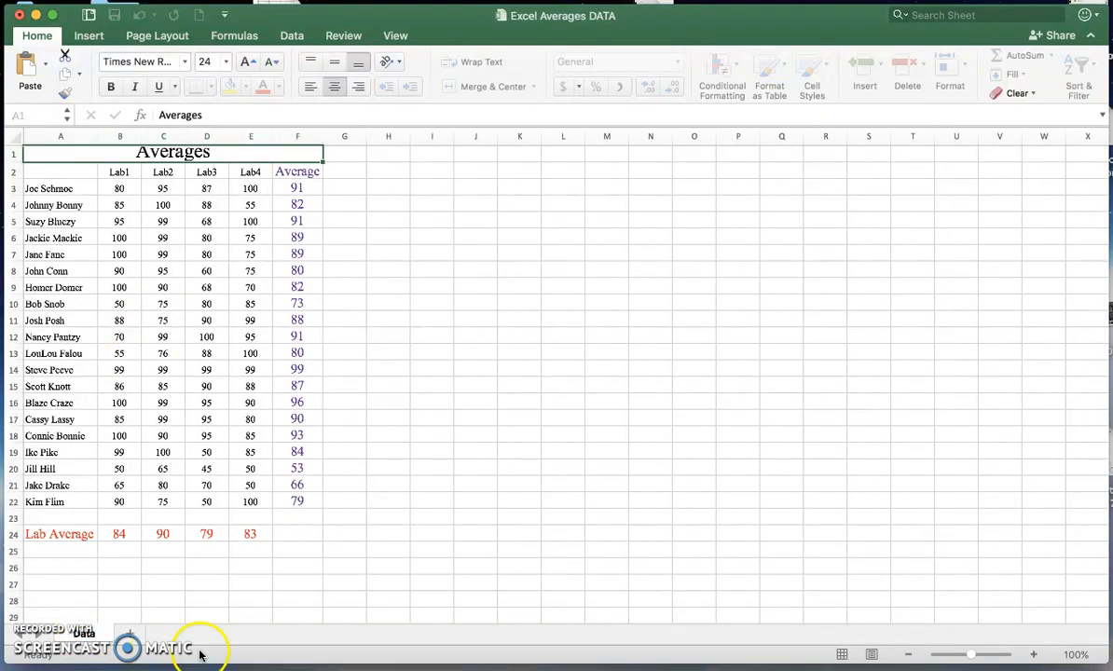
{"action": "type", "text": "Data"}
{"action": "left_click", "coordinate": [130, 634]}
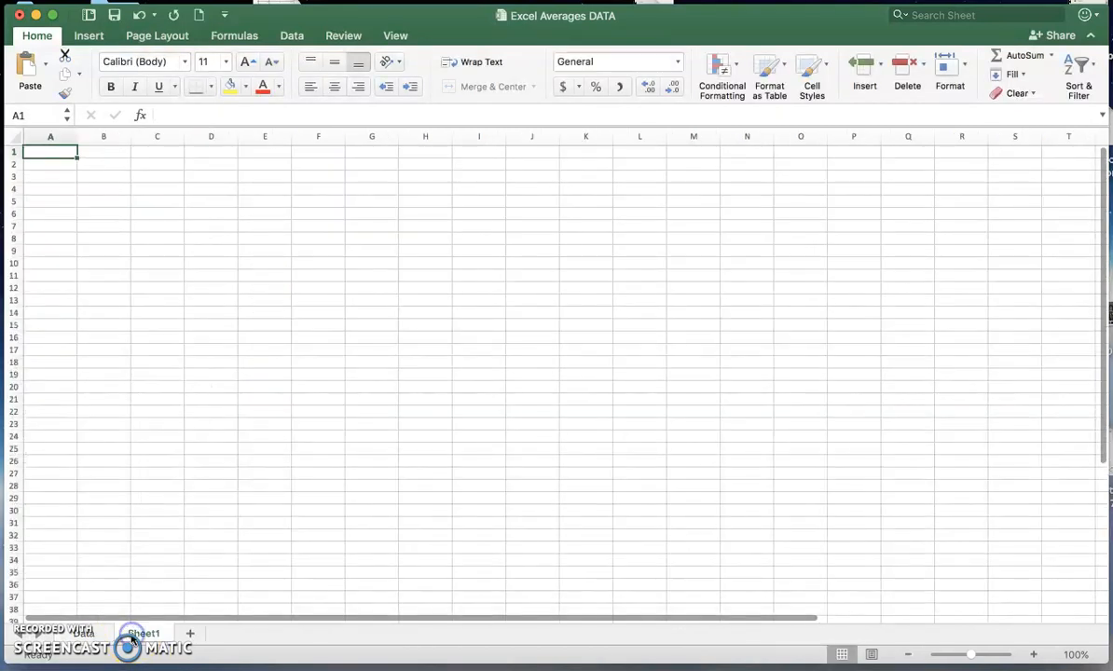
{"action": "double_click", "coordinate": [144, 634]}
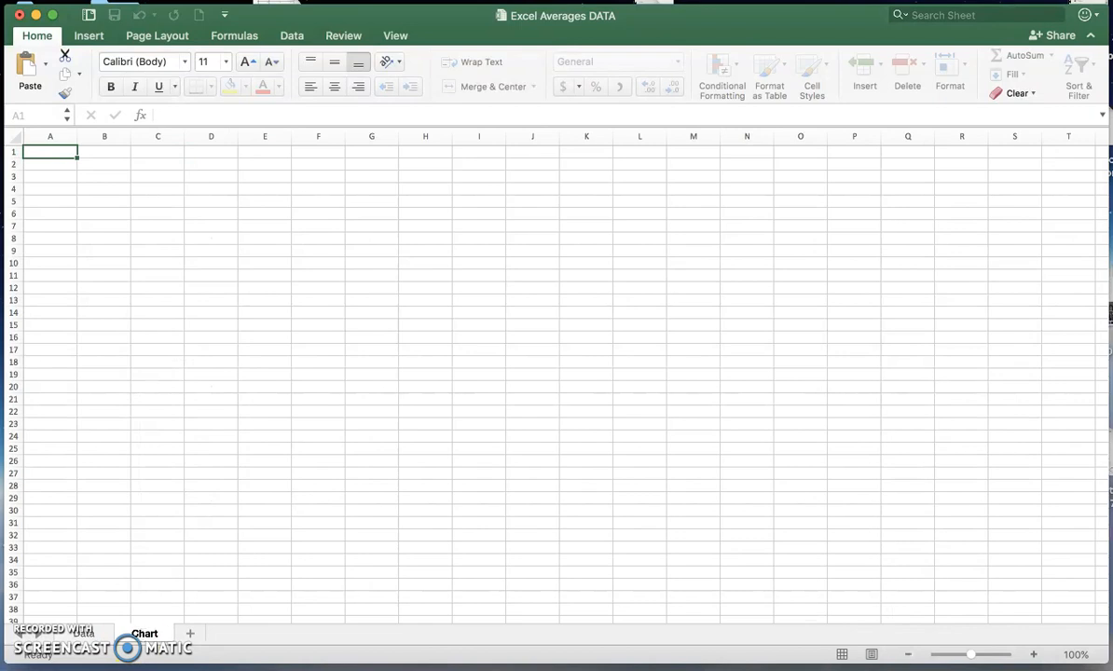
Step: Insert a Clustered Column chart of the student lab scores in A2:E22 on the Data sheet and enlarge it so all student names are readable
{"action": "left_click", "coordinate": [85, 634]}
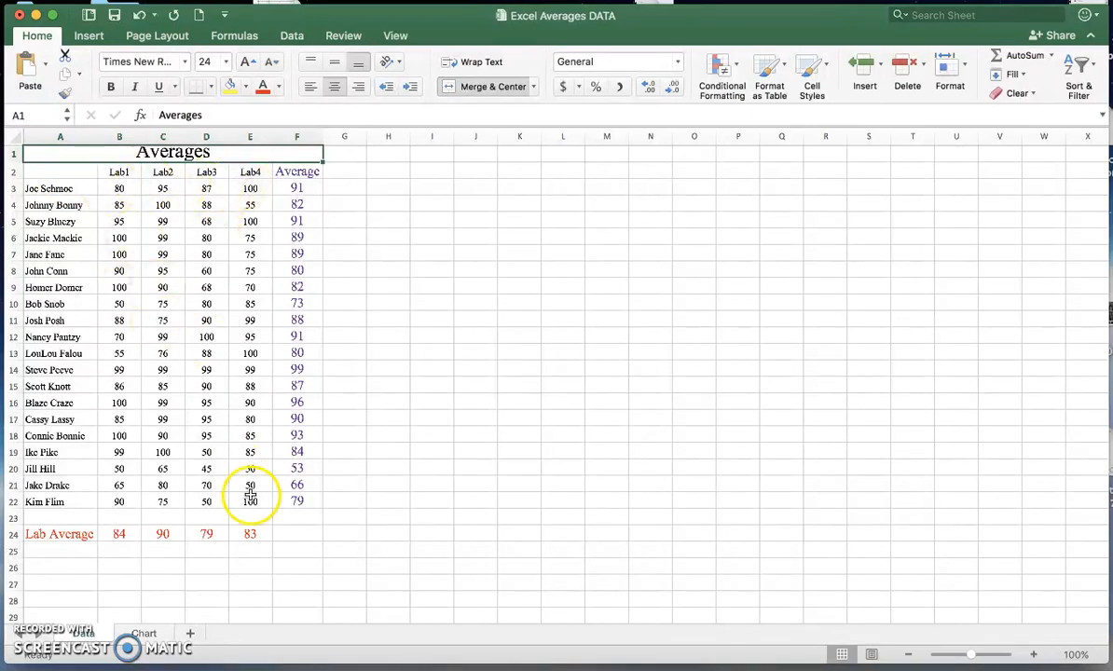
{"action": "left_click", "coordinate": [55, 171]}
{"action": "left_click_drag", "start_coordinate": [55, 170], "coordinate": [244, 501]}
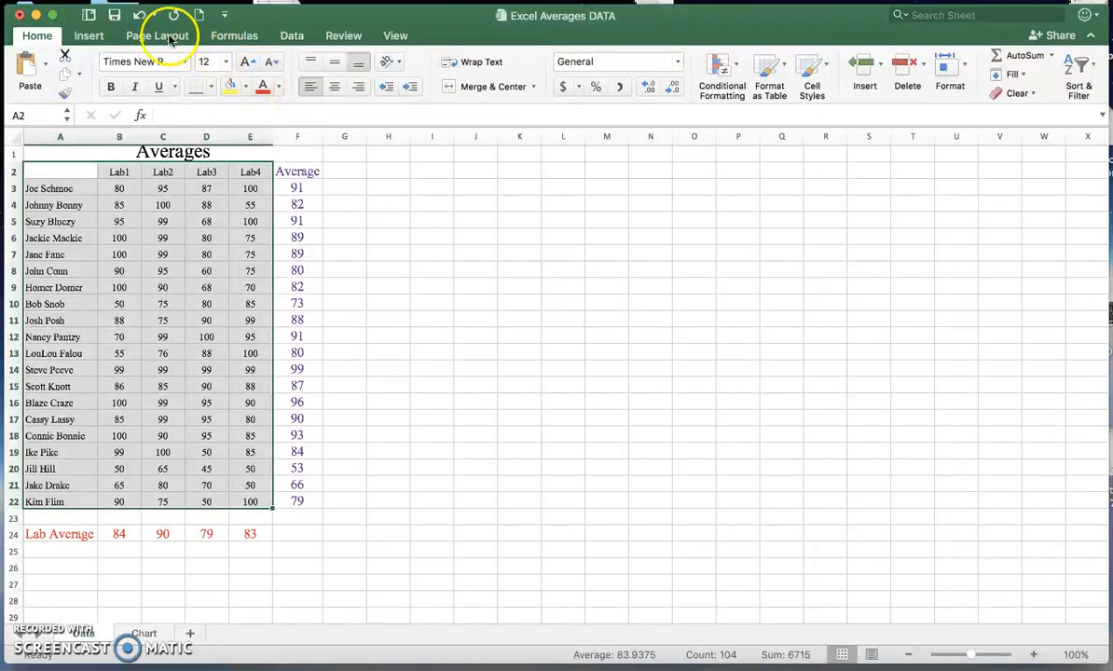
{"action": "left_click", "coordinate": [95, 37]}
{"action": "left_click", "coordinate": [289, 89]}
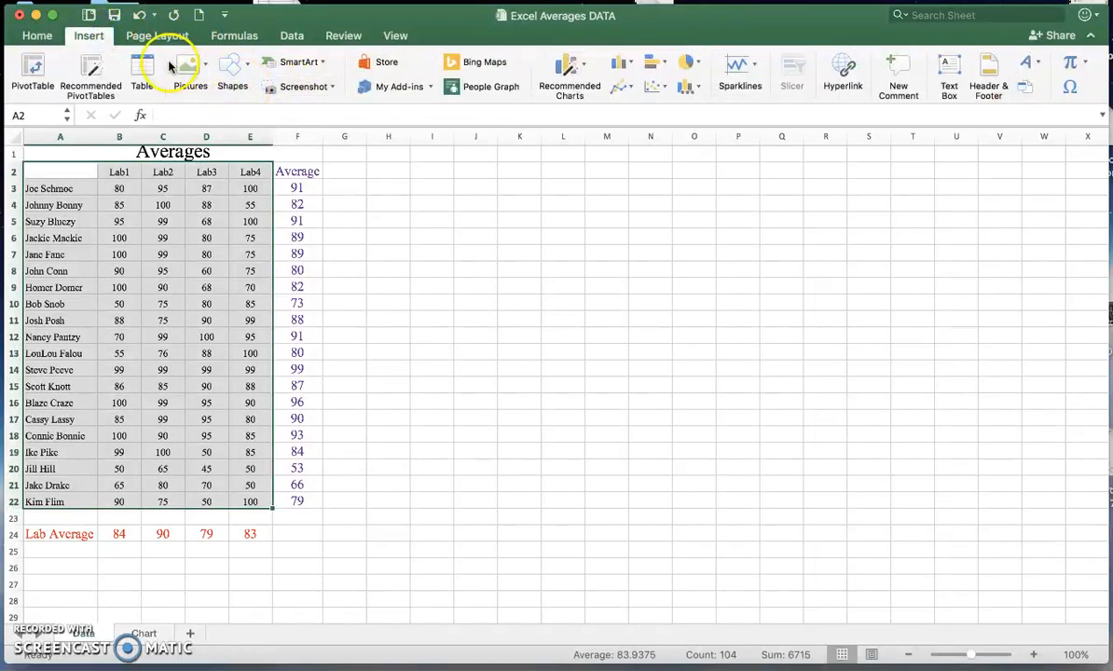
{"action": "left_click", "coordinate": [566, 96]}
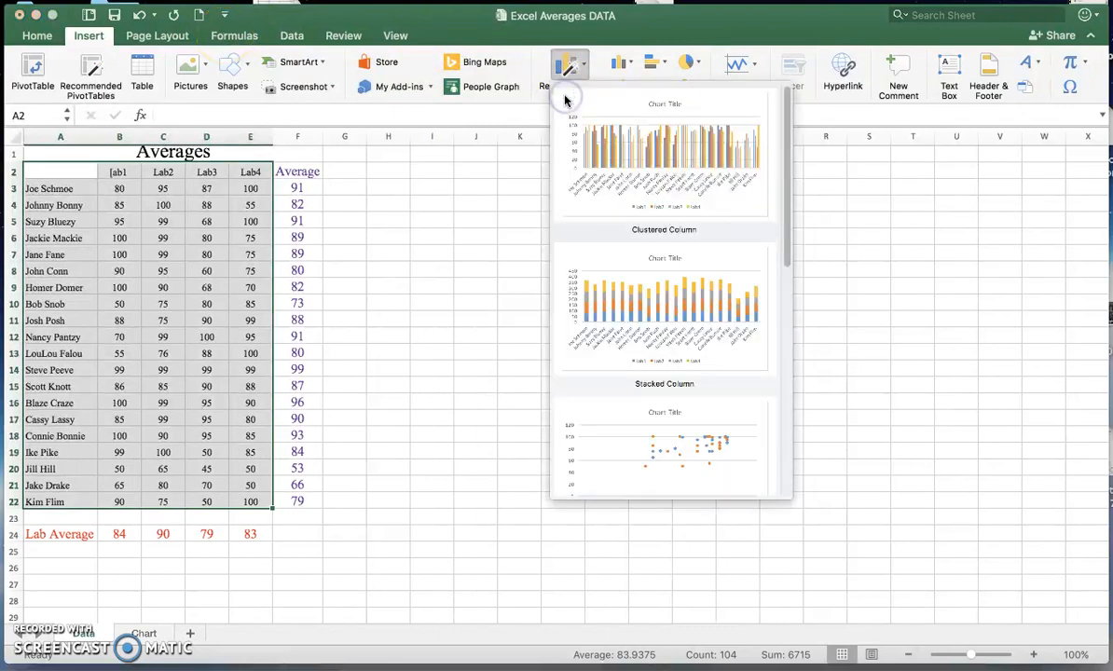
{"action": "left_click", "coordinate": [653, 168]}
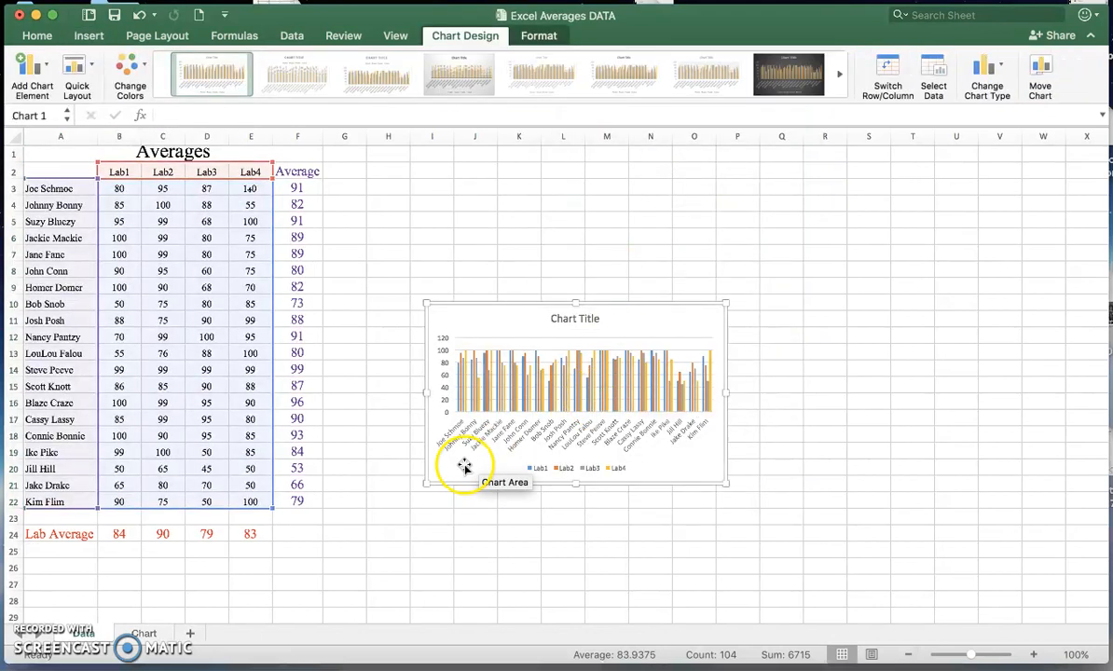
{"action": "left_click_drag", "start_coordinate": [427, 482], "coordinate": [80, 538]}
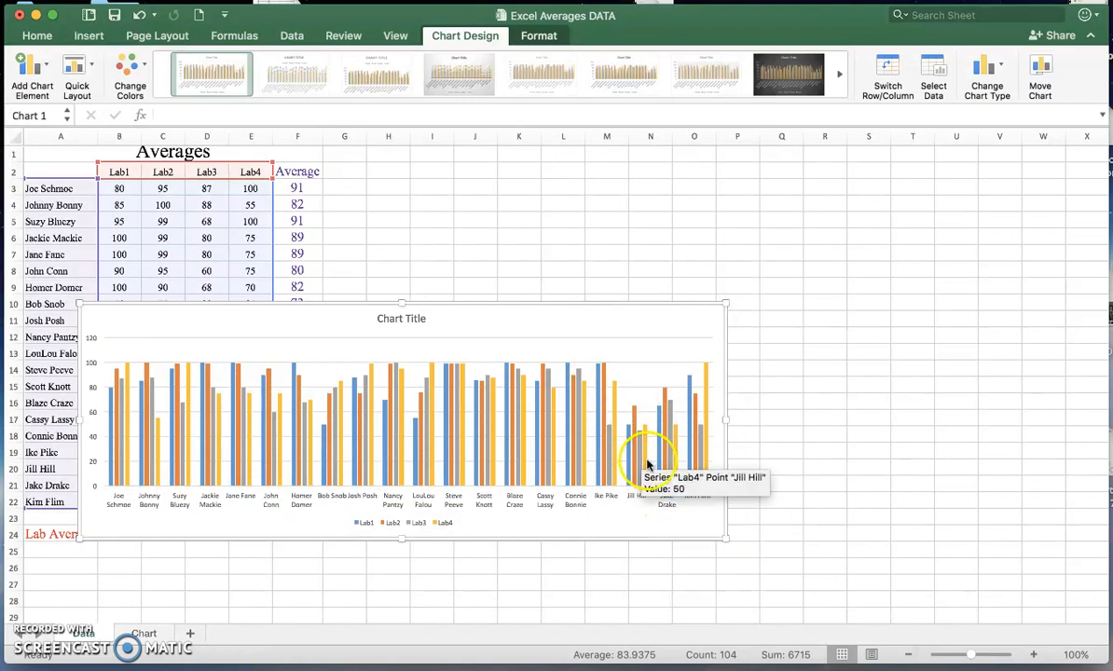
Step: Move the lab scores chart up to row 2 and enlarge it to reach about column V and row 27
{"action": "left_click_drag", "start_coordinate": [724, 539], "coordinate": [932, 574]}
{"action": "left_click_drag", "start_coordinate": [631, 308], "coordinate": [609, 174]}
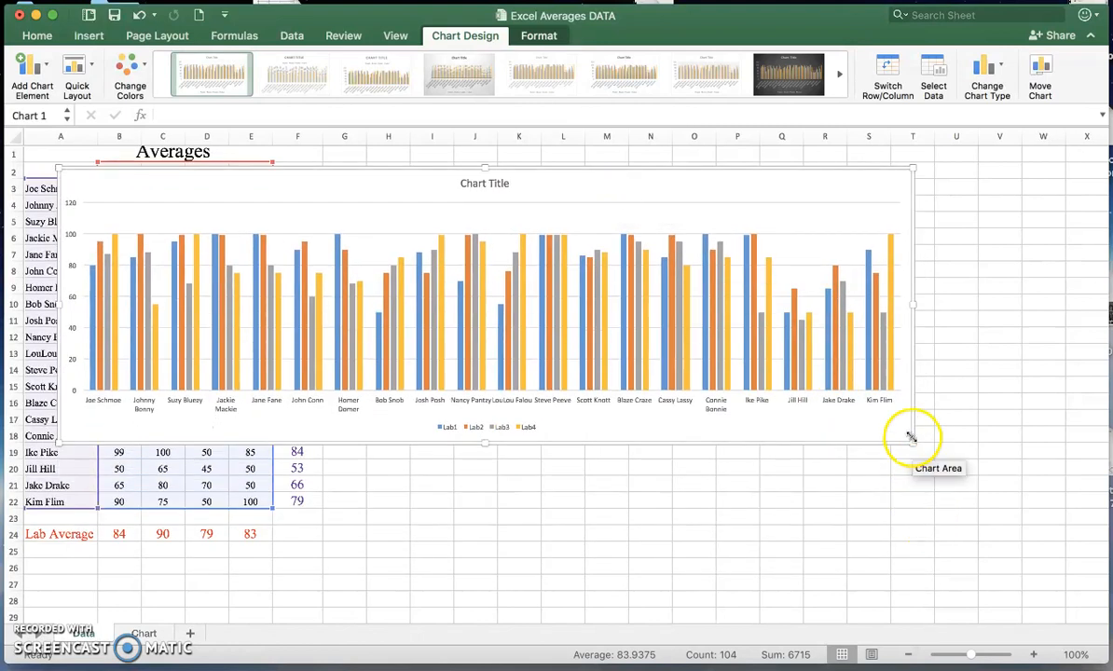
{"action": "left_click_drag", "start_coordinate": [914, 442], "coordinate": [1026, 581]}
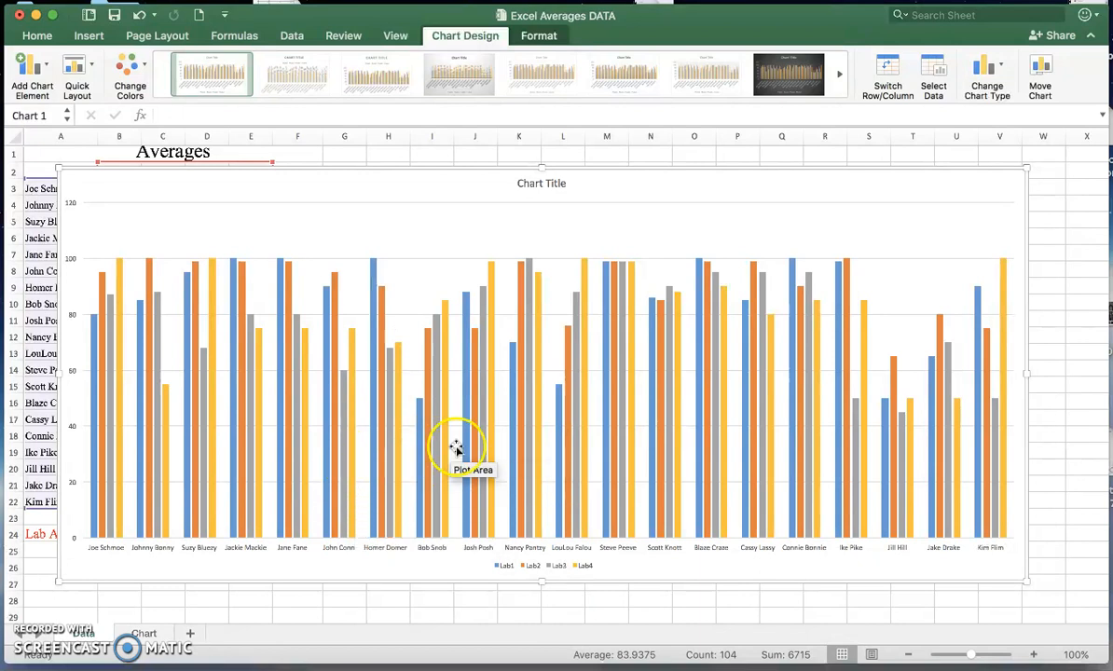
Step: Copy the lab scores chart onto the Chart sheet and extend its lower edge to about row 35
{"action": "right_click", "coordinate": [76, 166]}
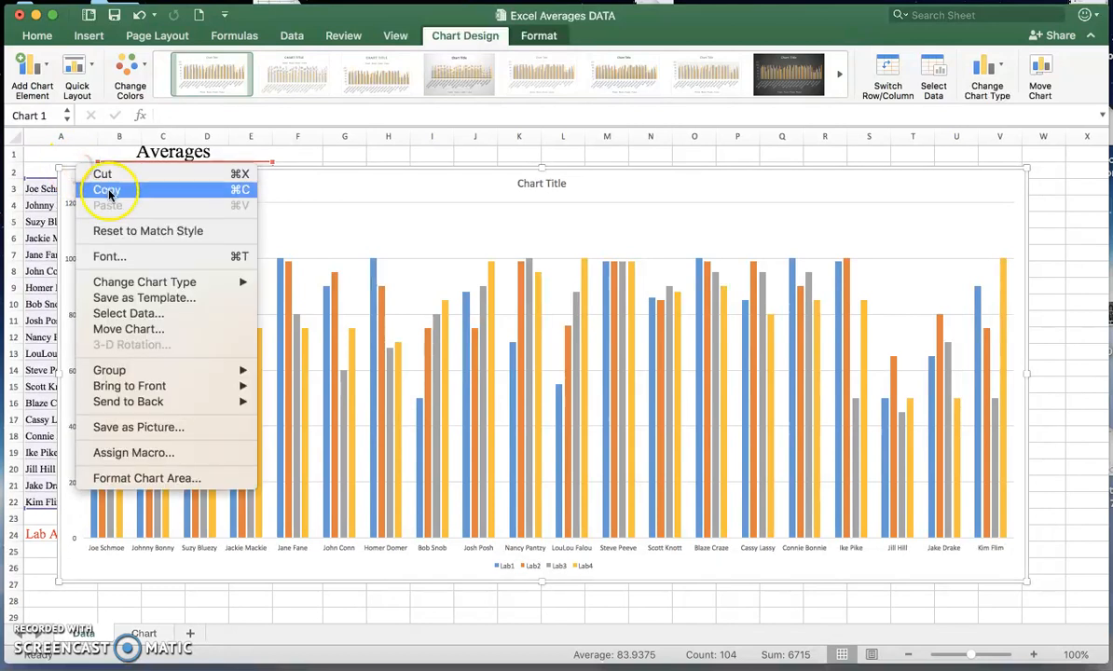
{"action": "left_click", "coordinate": [111, 188]}
{"action": "left_click", "coordinate": [144, 633]}
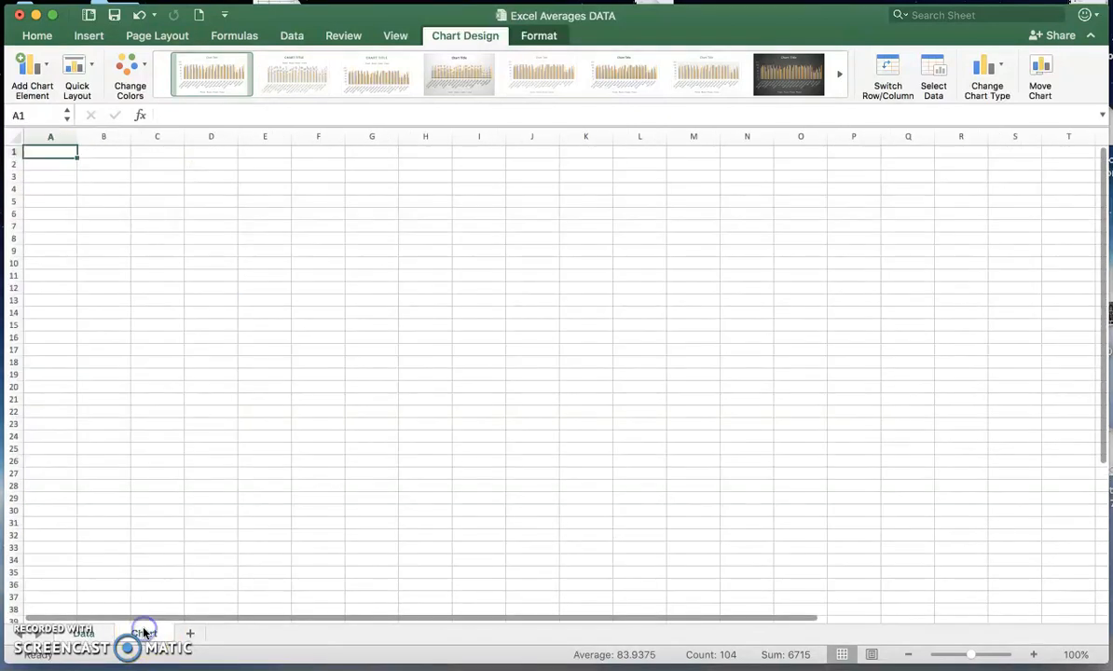
{"action": "key", "text": "super+v"}
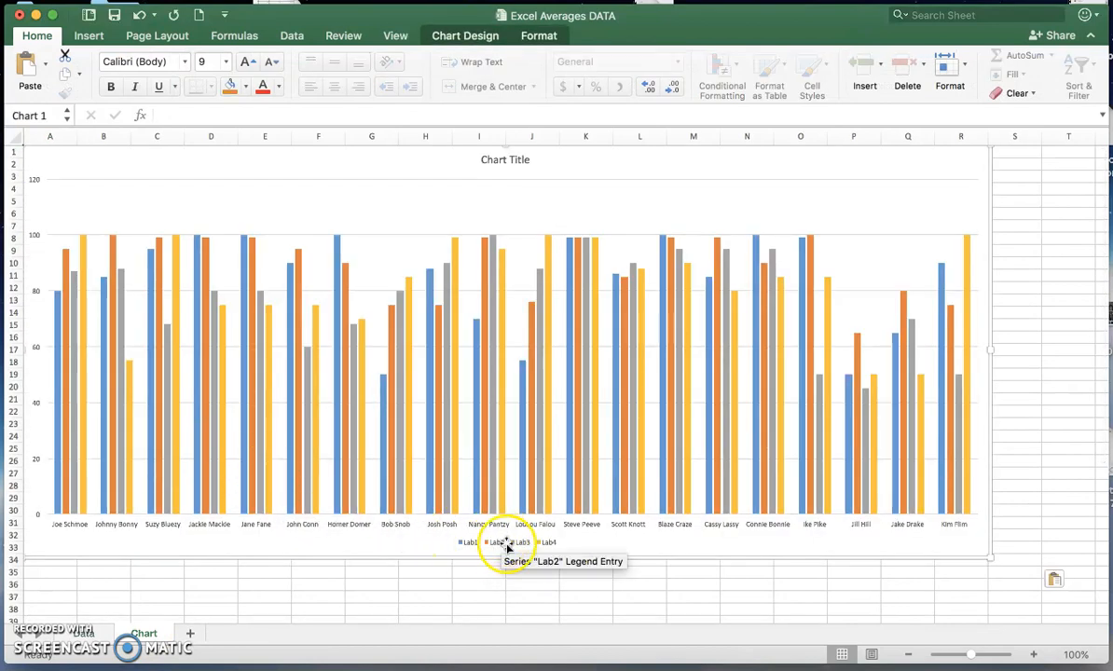
{"action": "left_click_drag", "start_coordinate": [505, 557], "coordinate": [507, 575]}
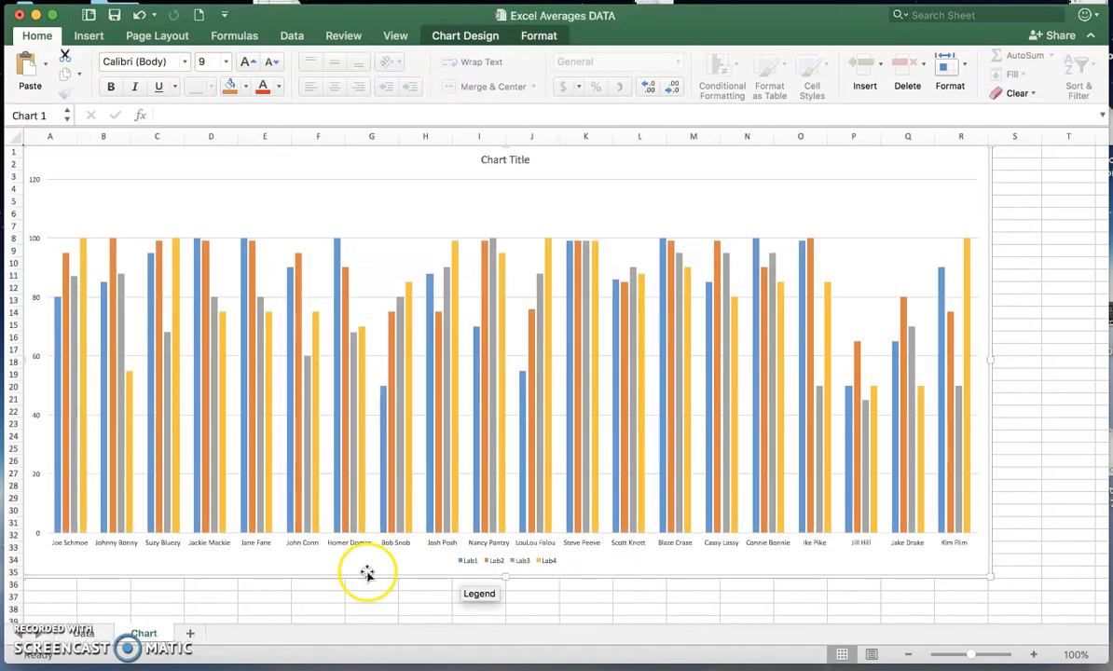
Step: Delete the original lab scores chart from the Data sheet and deselect the data range
{"action": "left_click", "coordinate": [86, 634]}
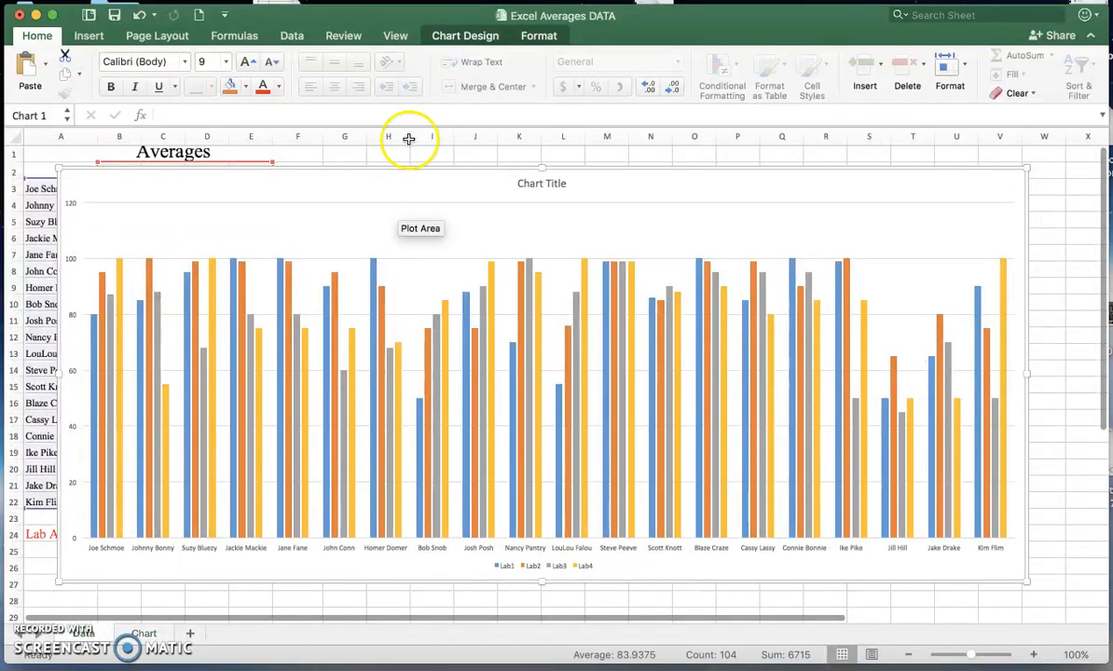
{"action": "key", "text": "Delete"}
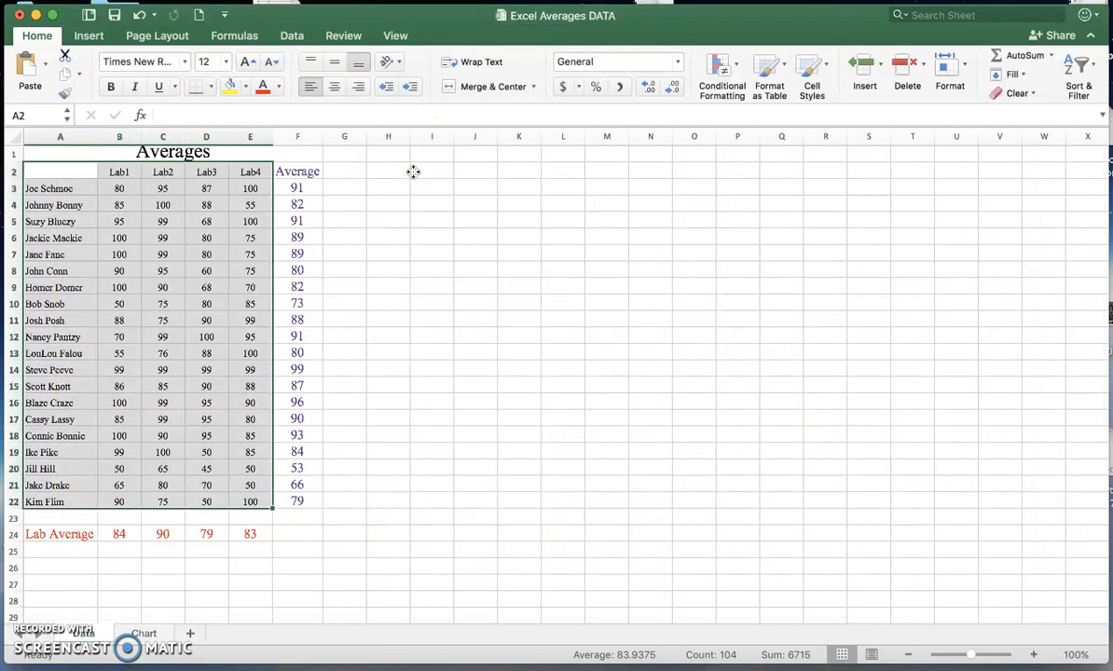
{"action": "left_click_drag", "start_coordinate": [435, 225], "coordinate": [435, 227]}
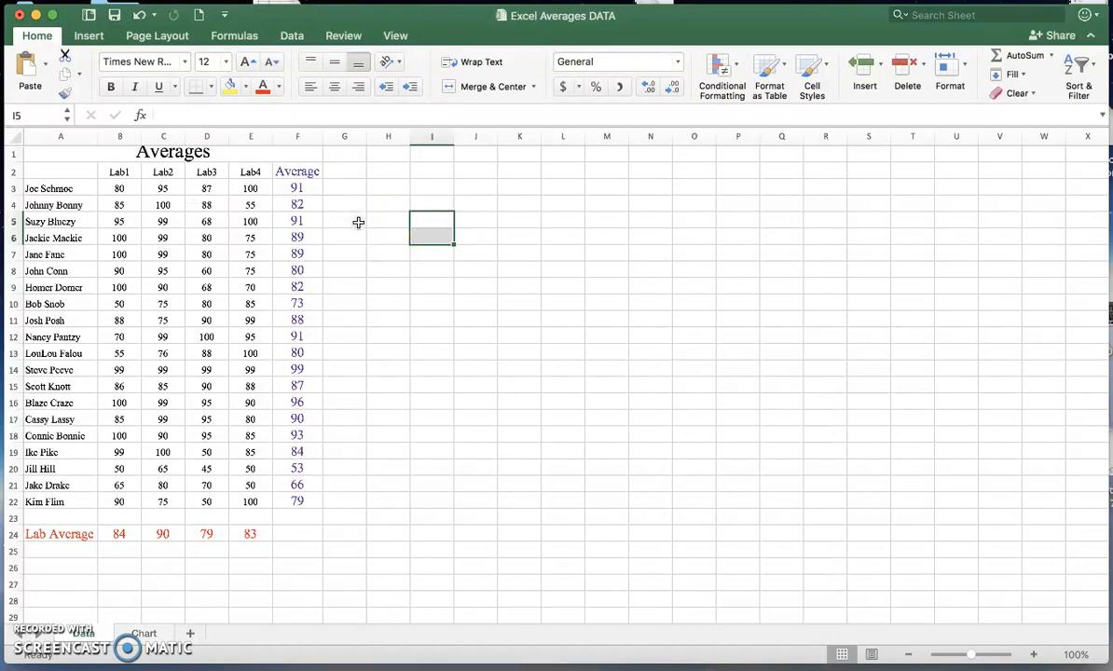
Step: Insert a Clustered Bar chart of the student names and Lab2 scores, then move and enlarge it to span about columns E to V
{"action": "left_click_drag", "start_coordinate": [163, 172], "coordinate": [172, 493]}
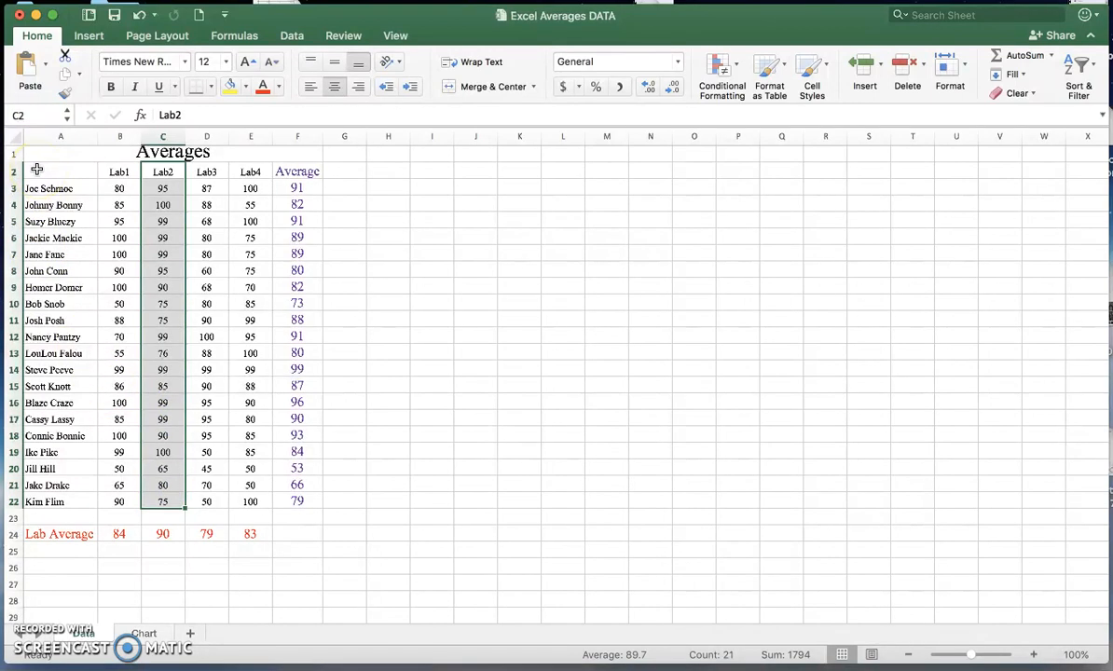
{"action": "left_click_drag", "start_coordinate": [37, 169], "coordinate": [80, 501]}
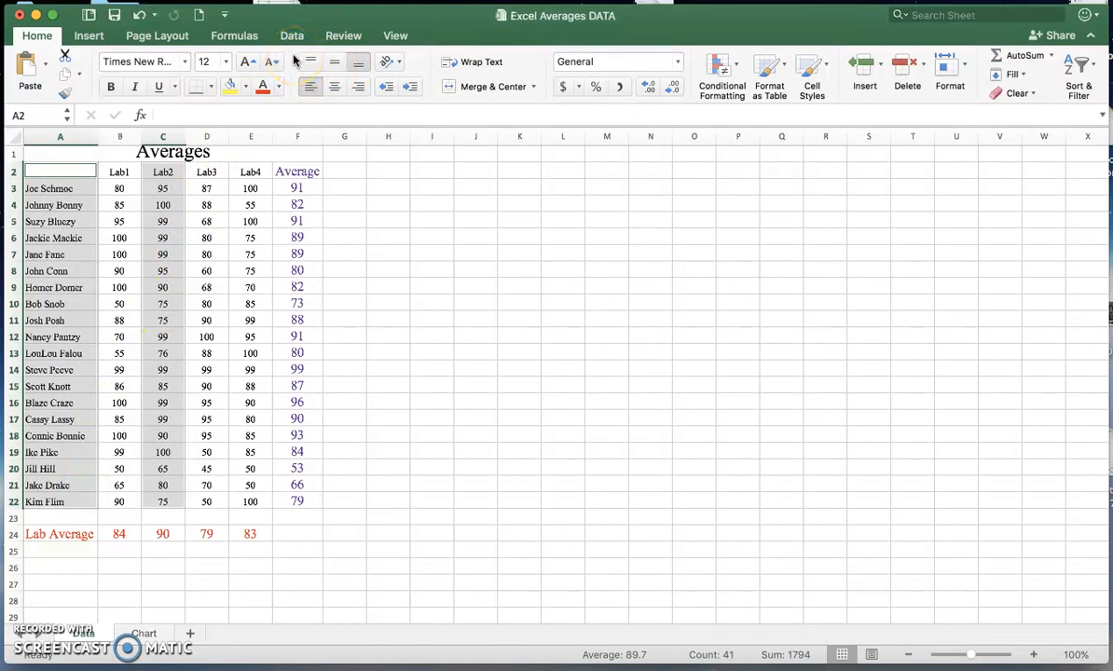
{"action": "left_click", "coordinate": [89, 37]}
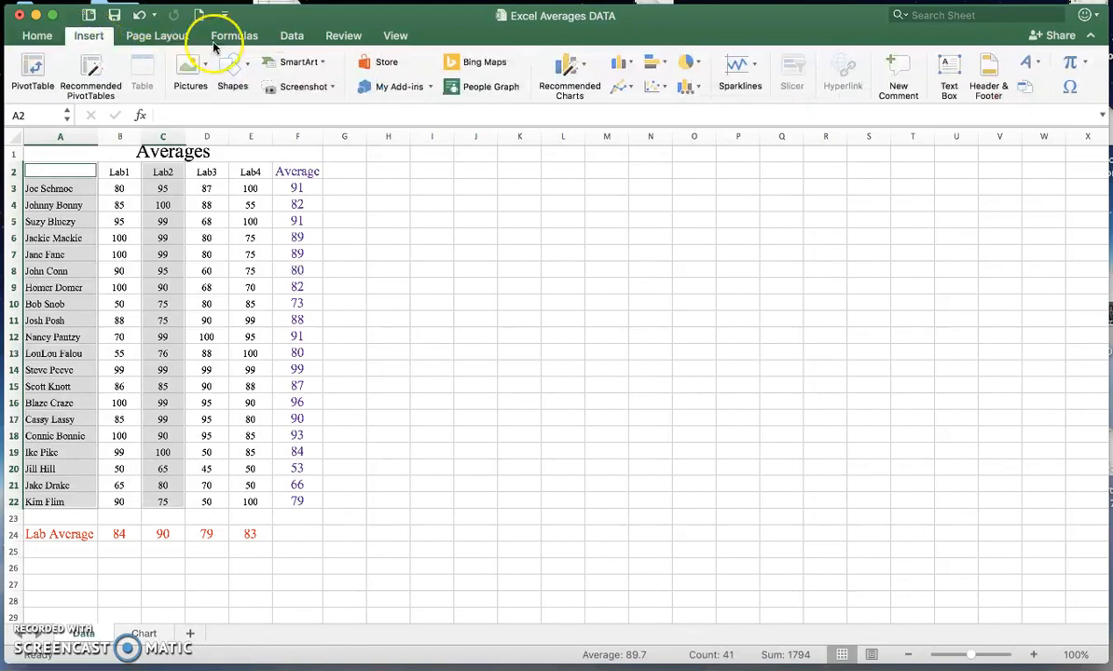
{"action": "left_click", "coordinate": [572, 80]}
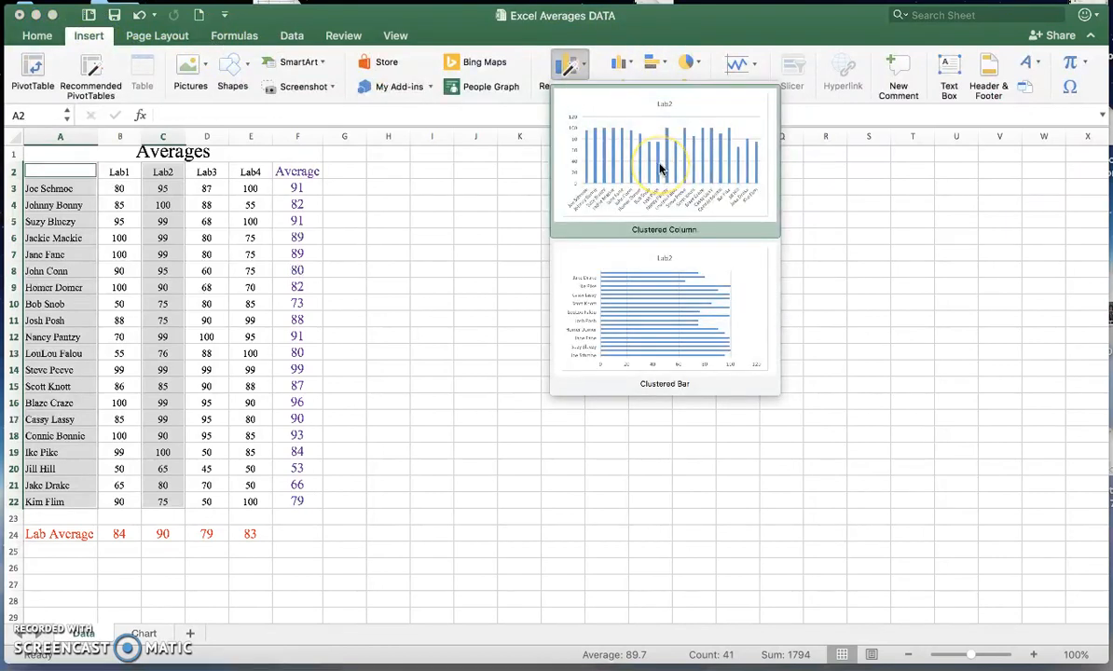
{"action": "left_click", "coordinate": [671, 299]}
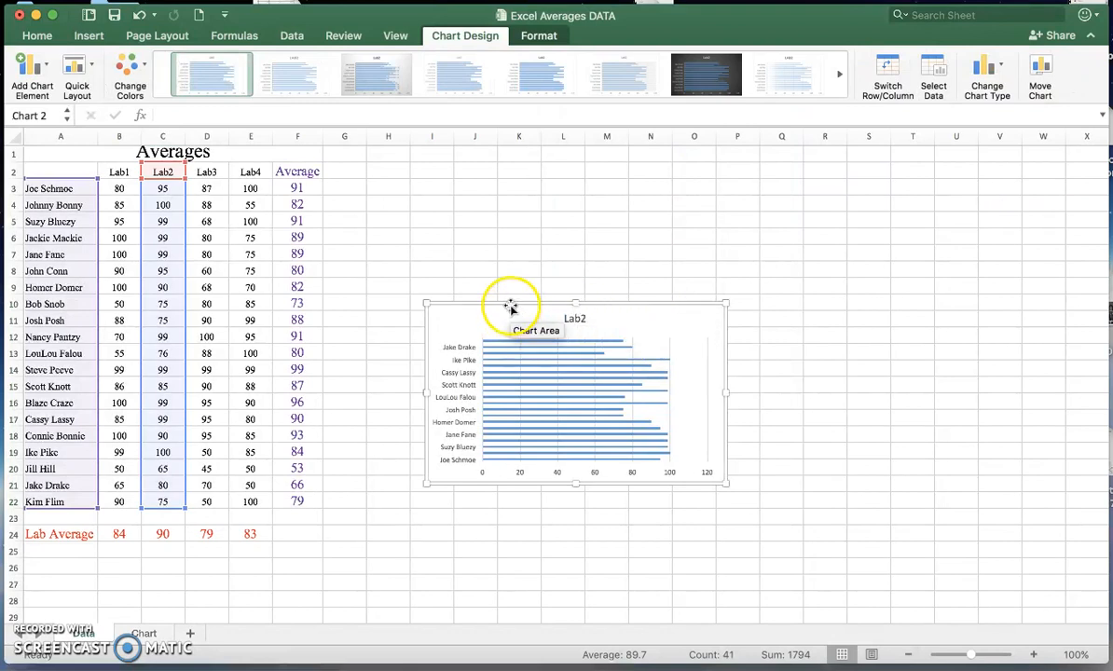
{"action": "left_click_drag", "start_coordinate": [509, 306], "coordinate": [313, 167]}
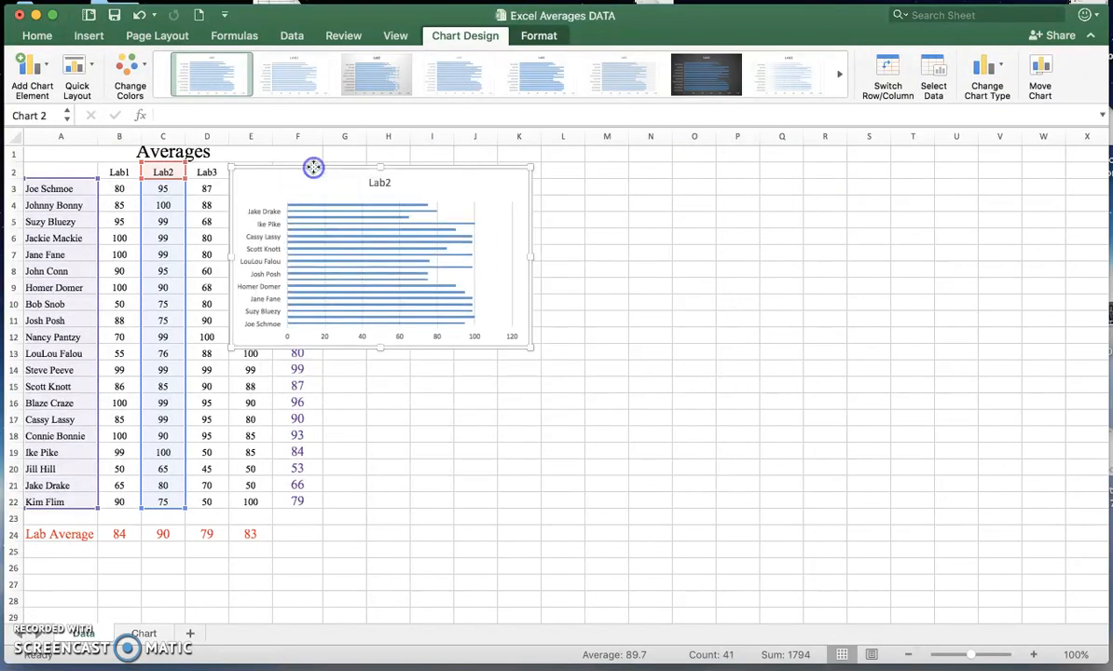
{"action": "left_click_drag", "start_coordinate": [530, 346], "coordinate": [1012, 580]}
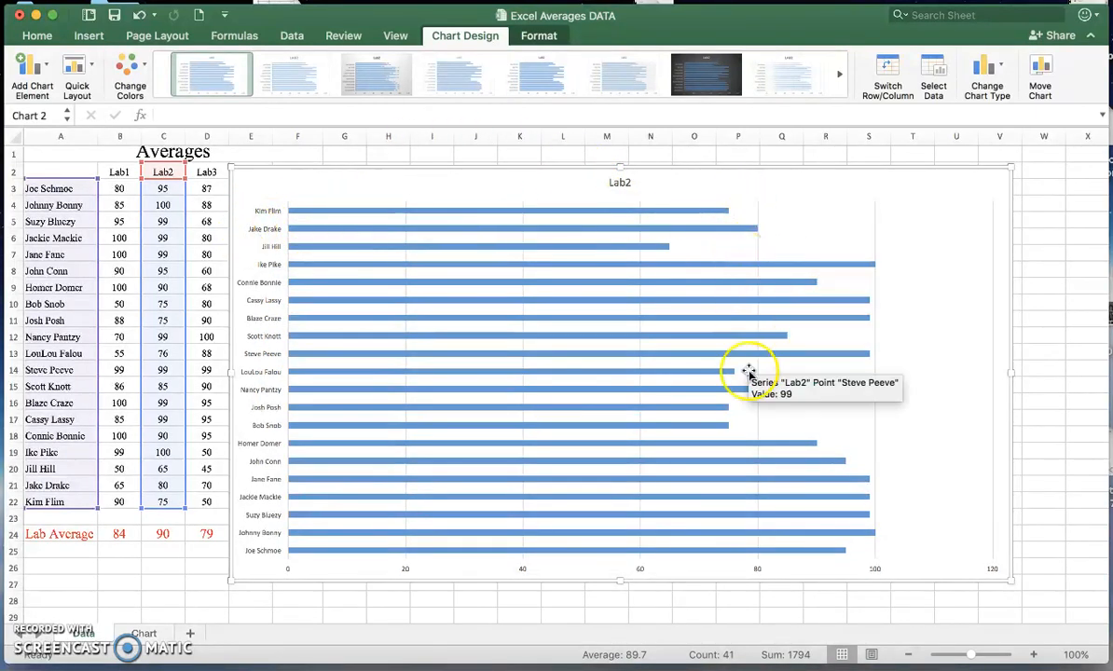
Step: Copy the Lab2 bar chart onto a new worksheet and rename that sheet Lab2
{"action": "left_click", "coordinate": [336, 167]}
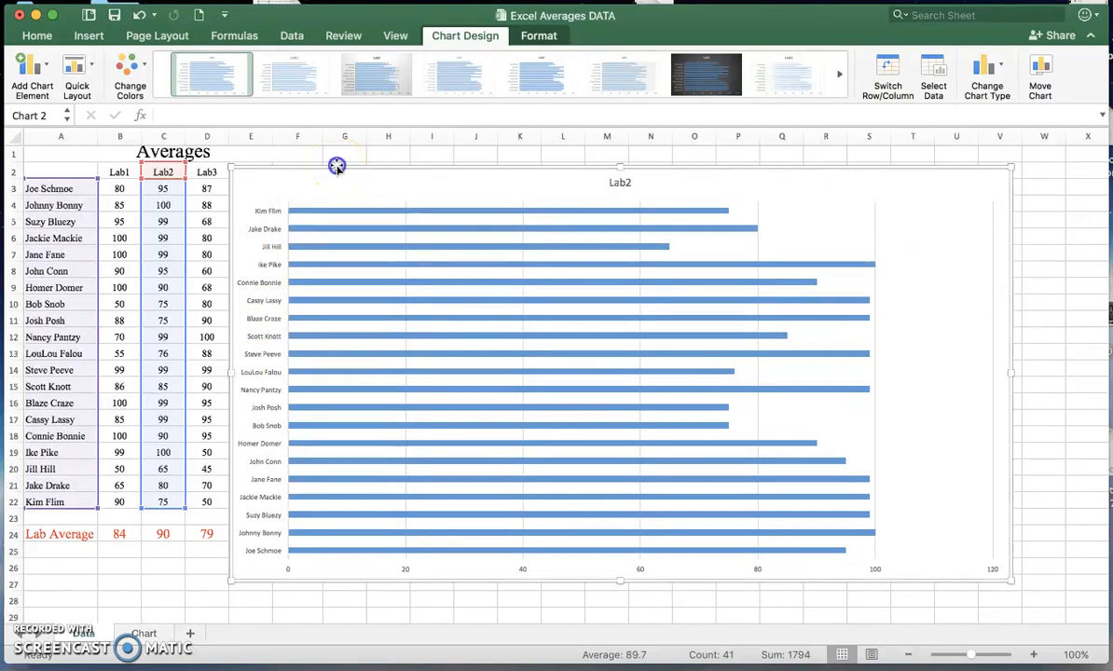
{"action": "left_click", "coordinate": [190, 634]}
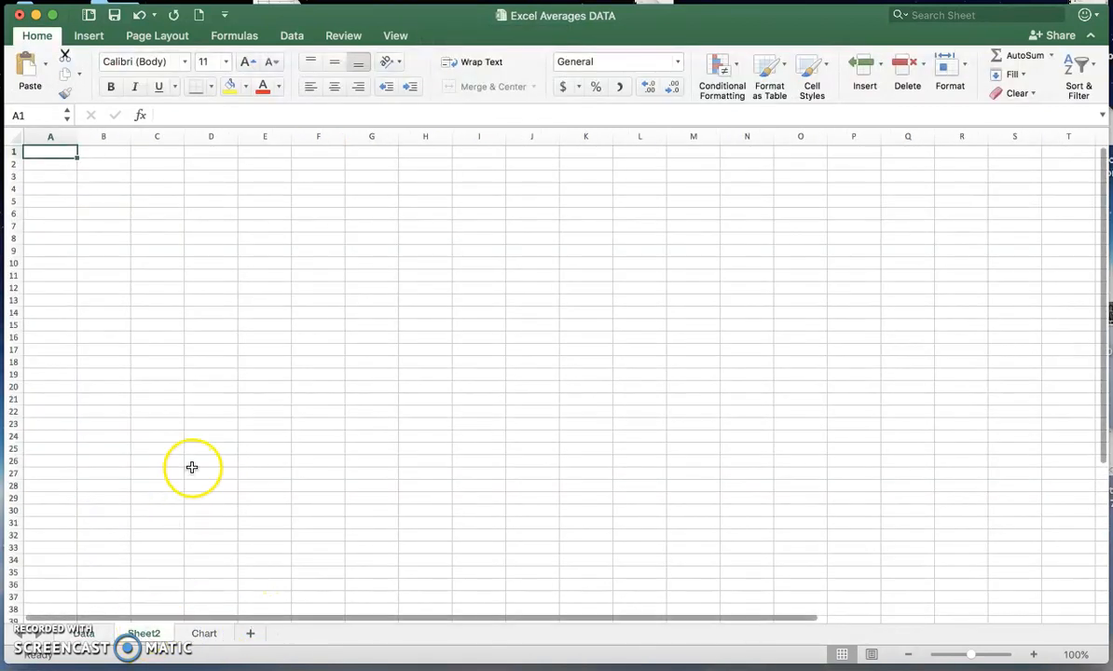
{"action": "key", "text": "cmd+v"}
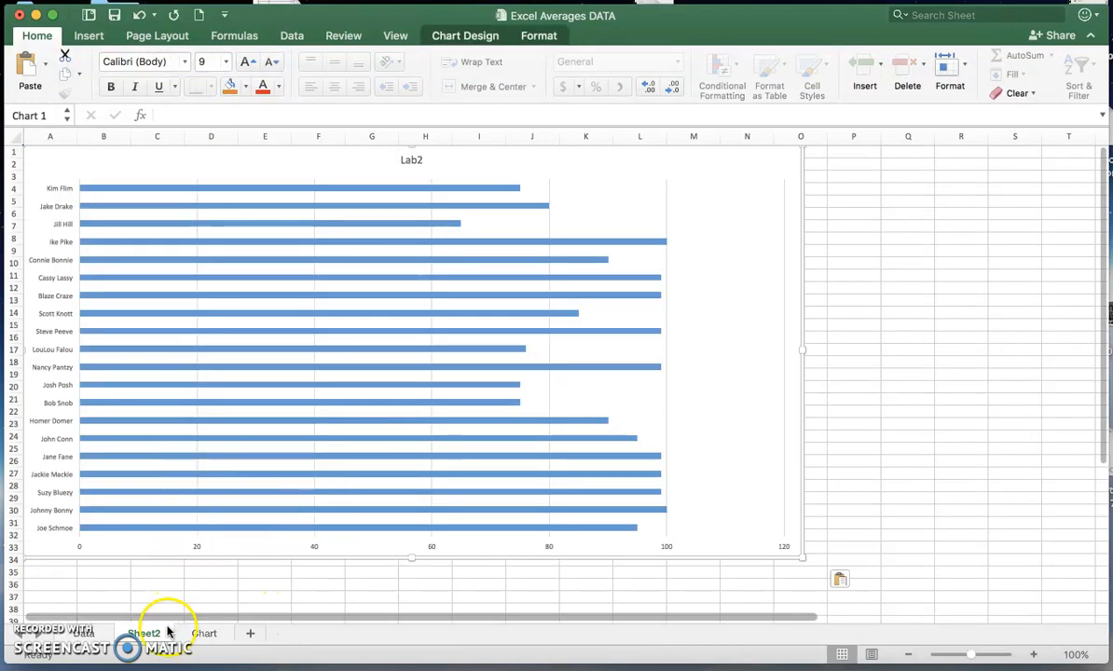
{"action": "left_click", "coordinate": [148, 633]}
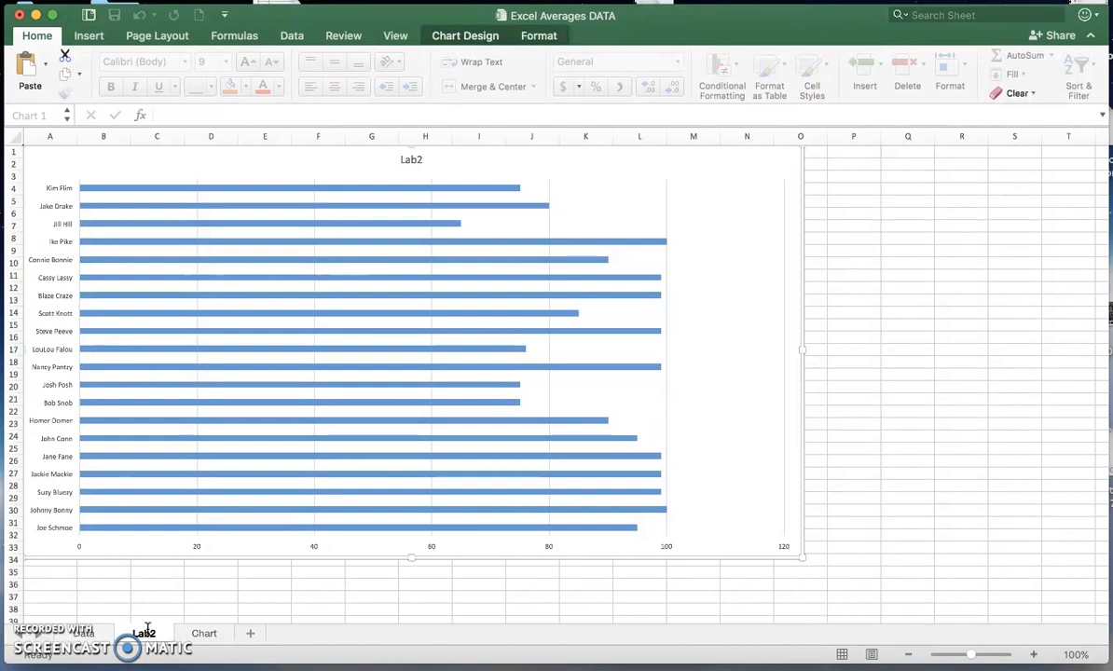
{"action": "left_click", "coordinate": [895, 343]}
Step: Delete the original Lab2 bar chart from the Data sheet
{"action": "left_click_drag", "start_coordinate": [787, 277], "coordinate": [847, 312]}
{"action": "left_click", "coordinate": [216, 634]}
{"action": "left_click", "coordinate": [129, 636]}
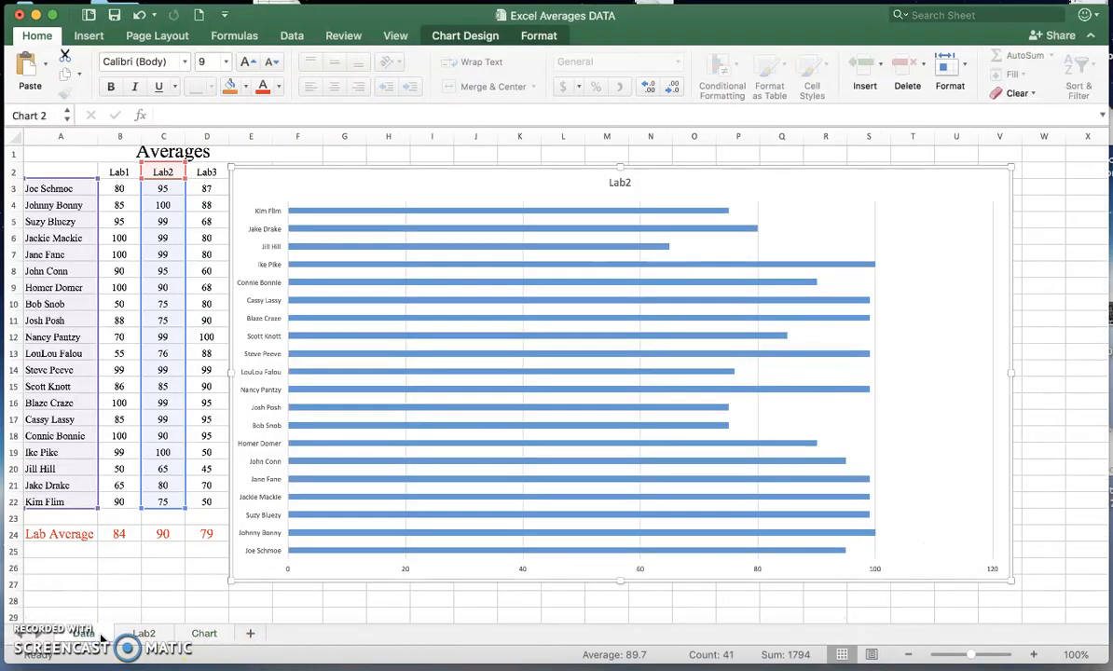
{"action": "key", "text": "Delete"}
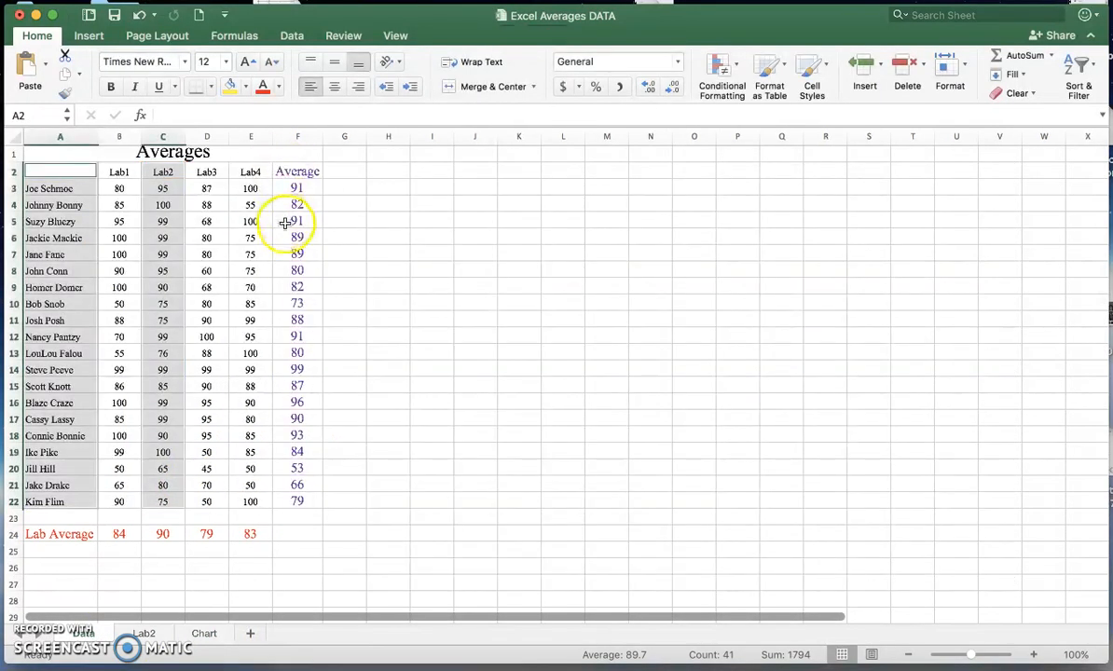
Step: Insert a Clustered Column chart of the student names and Lab4 scores and enlarge it to span about columns B to T
{"action": "left_click_drag", "start_coordinate": [250, 172], "coordinate": [258, 501]}
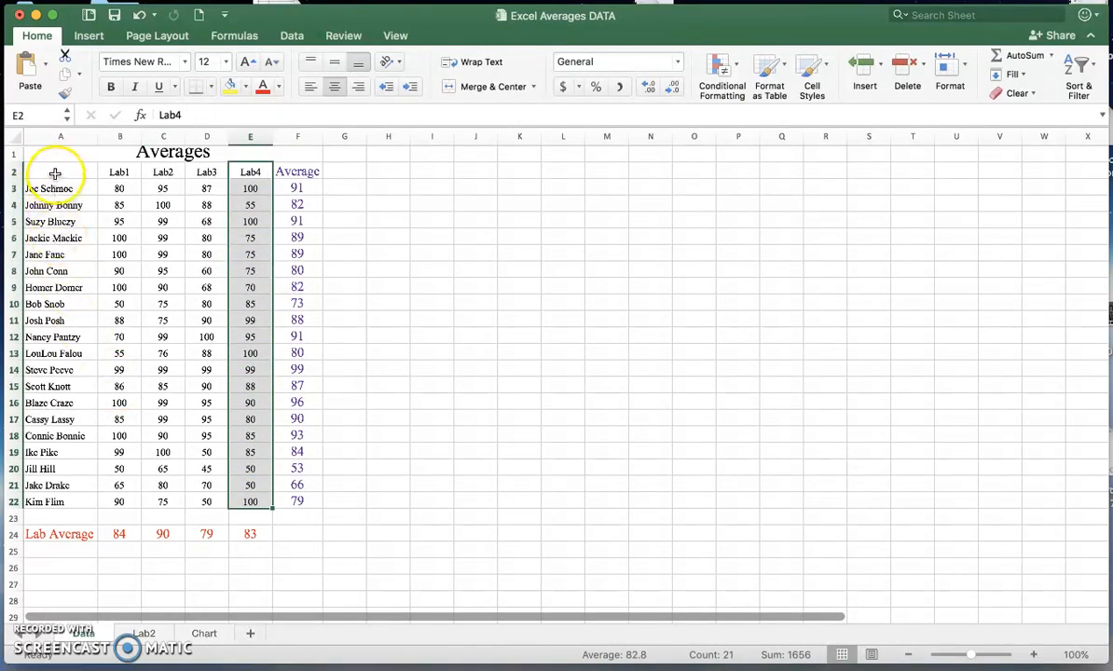
{"action": "left_click_drag", "start_coordinate": [60, 168], "coordinate": [92, 499]}
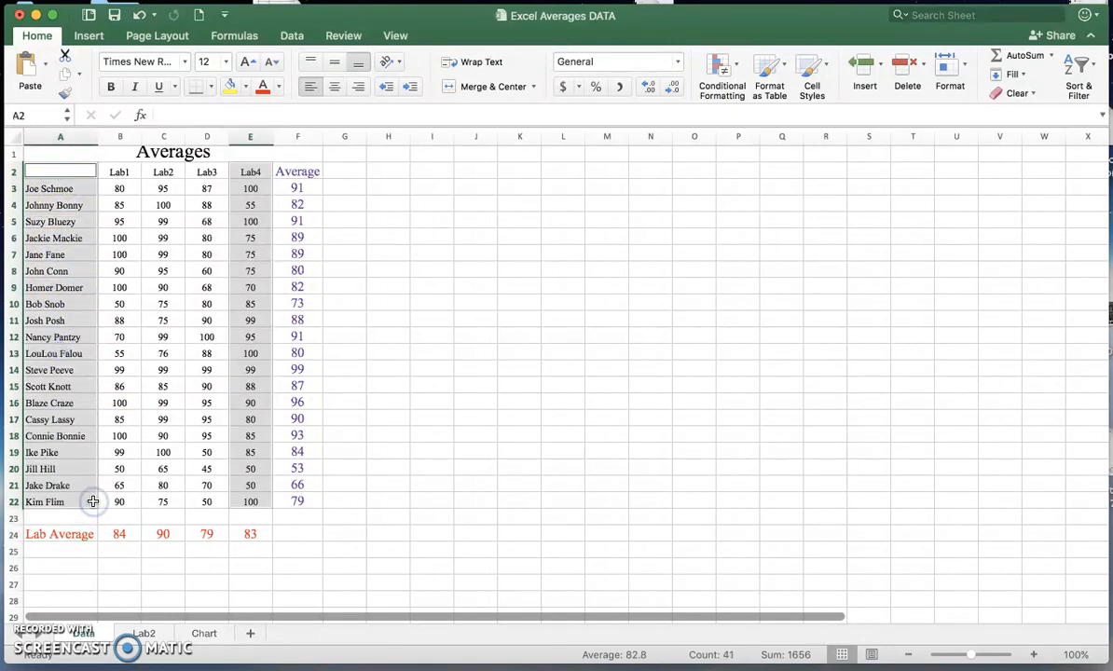
{"action": "left_click", "coordinate": [93, 37]}
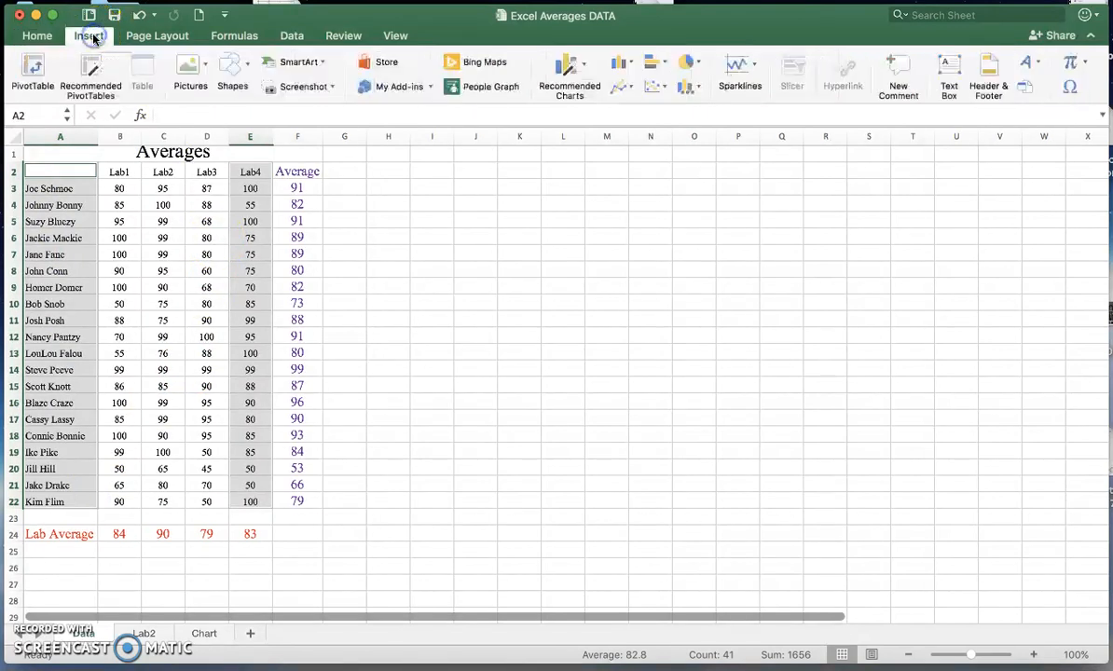
{"action": "left_click", "coordinate": [571, 76]}
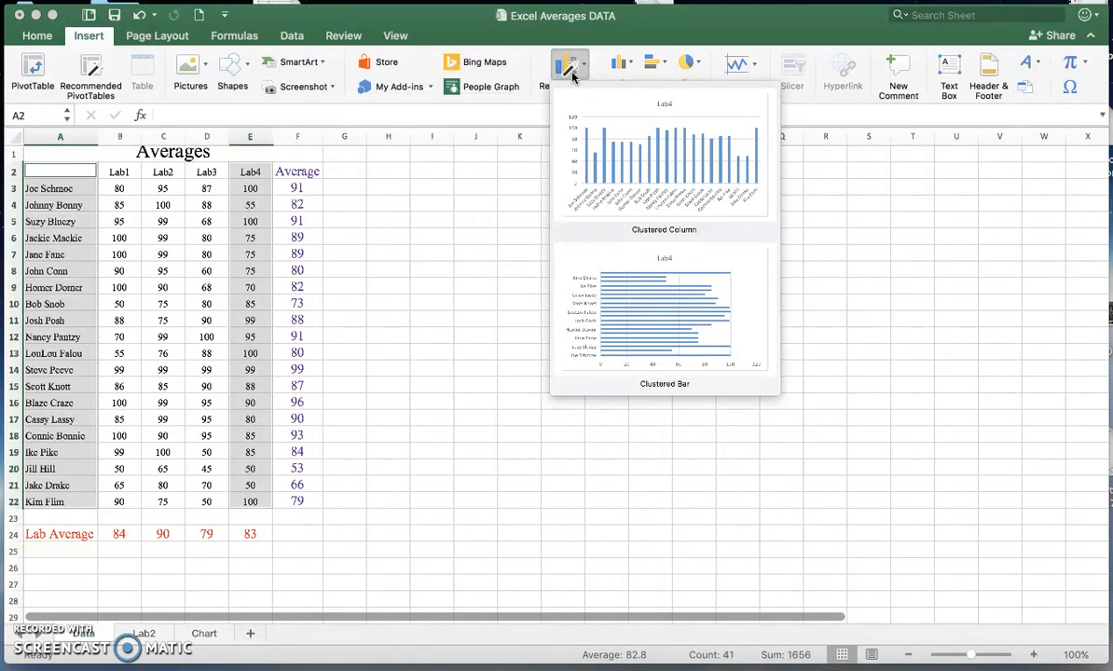
{"action": "left_click", "coordinate": [615, 146]}
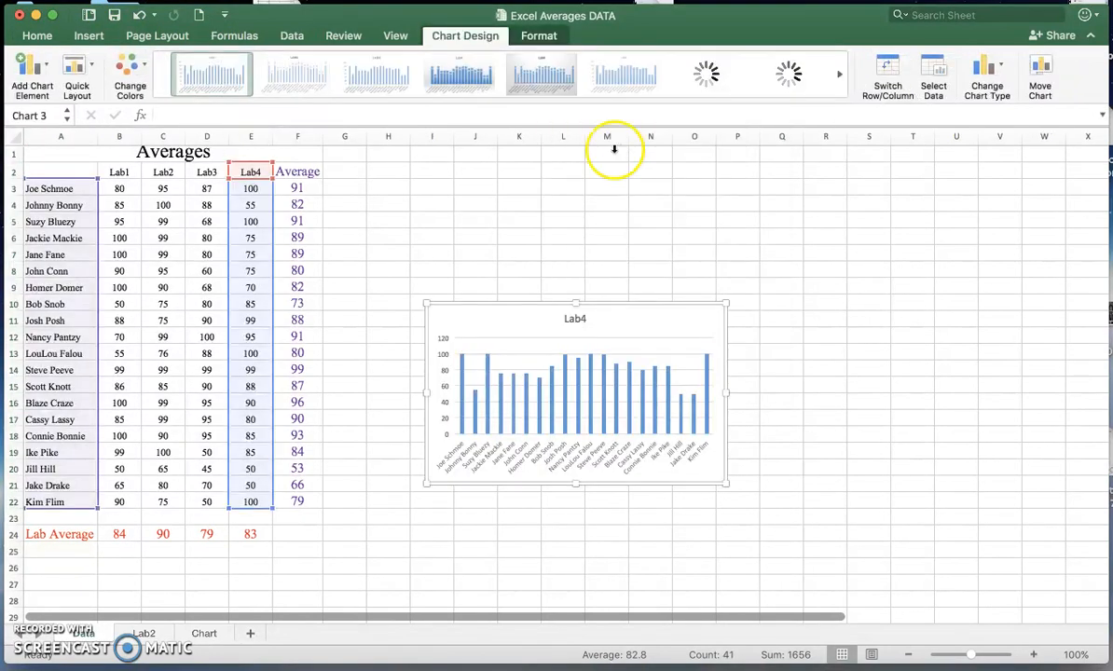
{"action": "left_click_drag", "start_coordinate": [427, 304], "coordinate": [131, 156]}
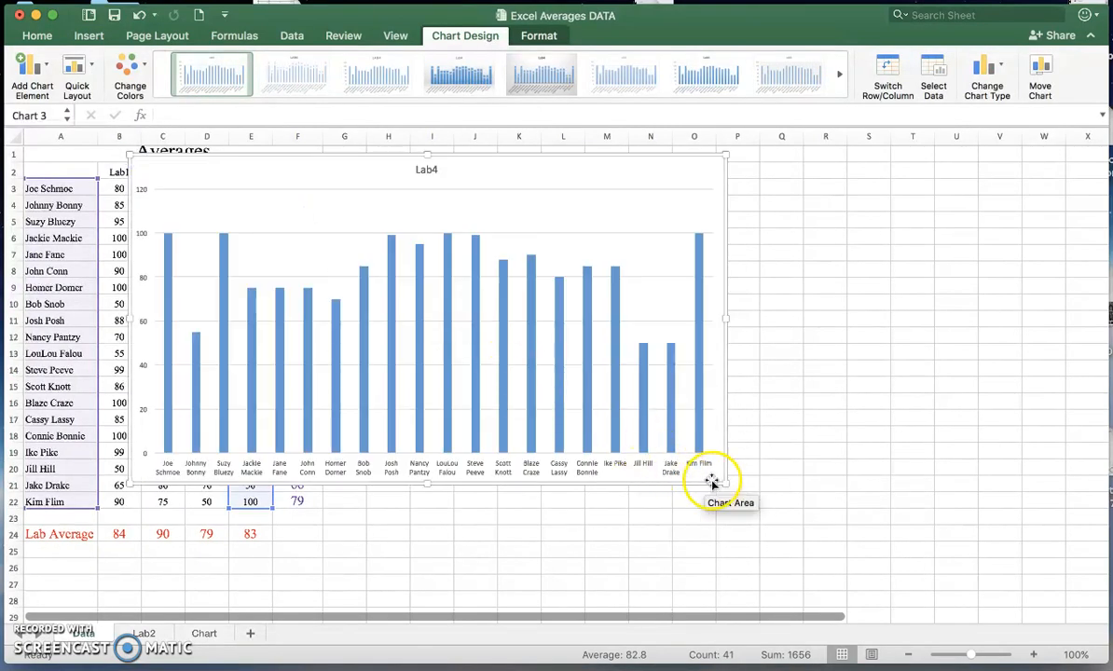
{"action": "left_click_drag", "start_coordinate": [727, 485], "coordinate": [929, 541]}
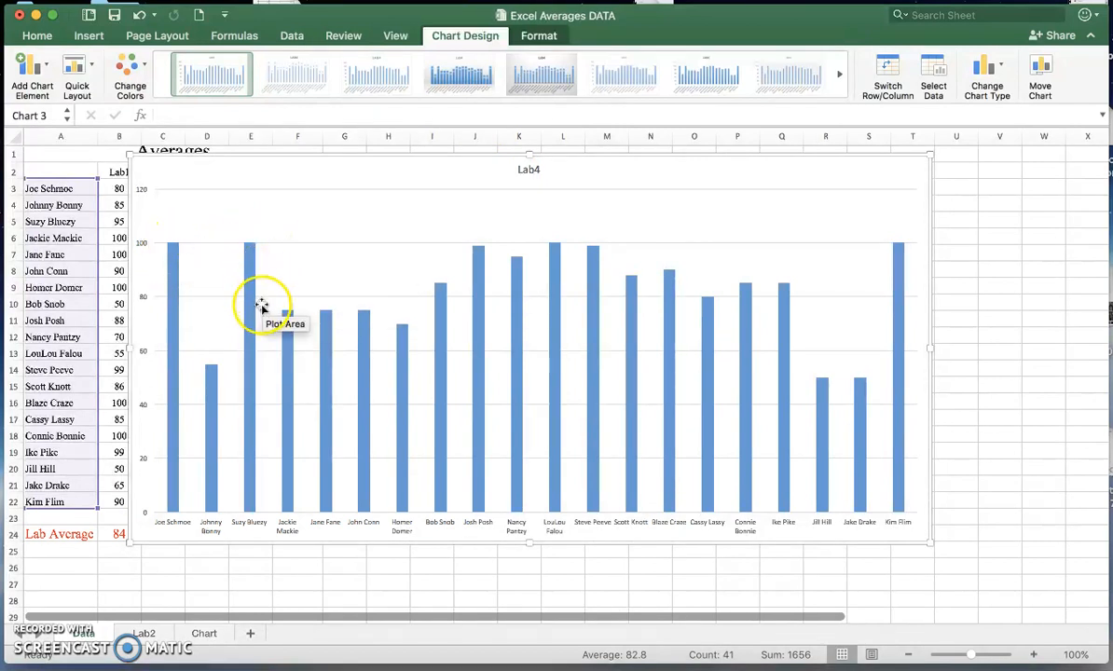
Step: Copy the Lab4 column chart onto a new worksheet and rename that sheet Lab4
{"action": "left_click", "coordinate": [403, 166]}
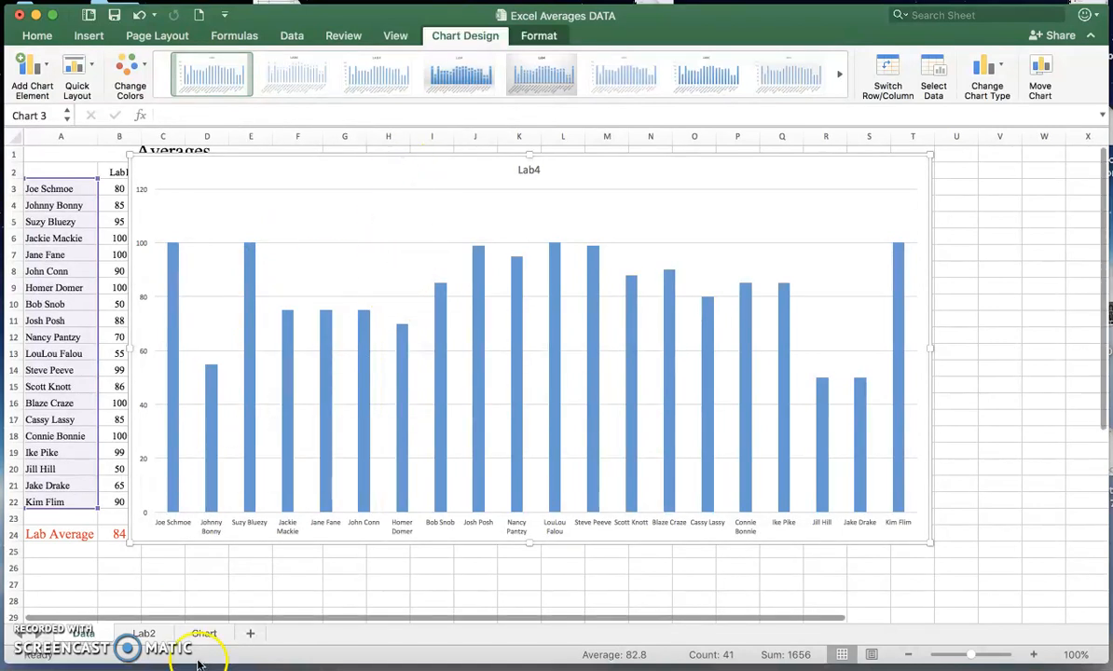
{"action": "left_click", "coordinate": [249, 634]}
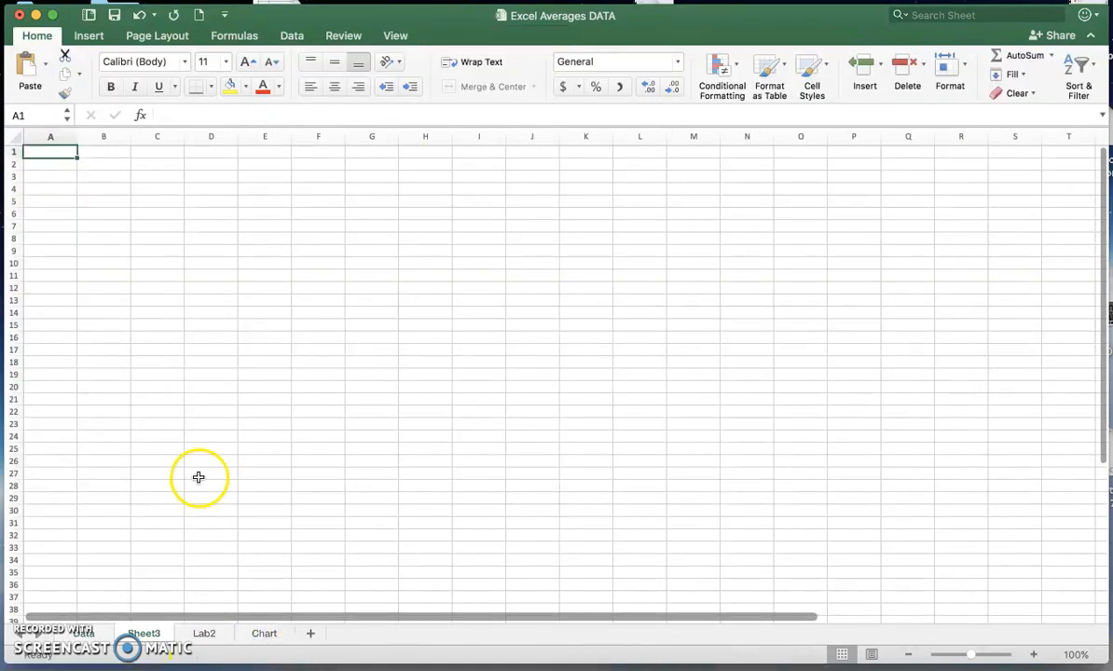
{"action": "key", "text": "super+v"}
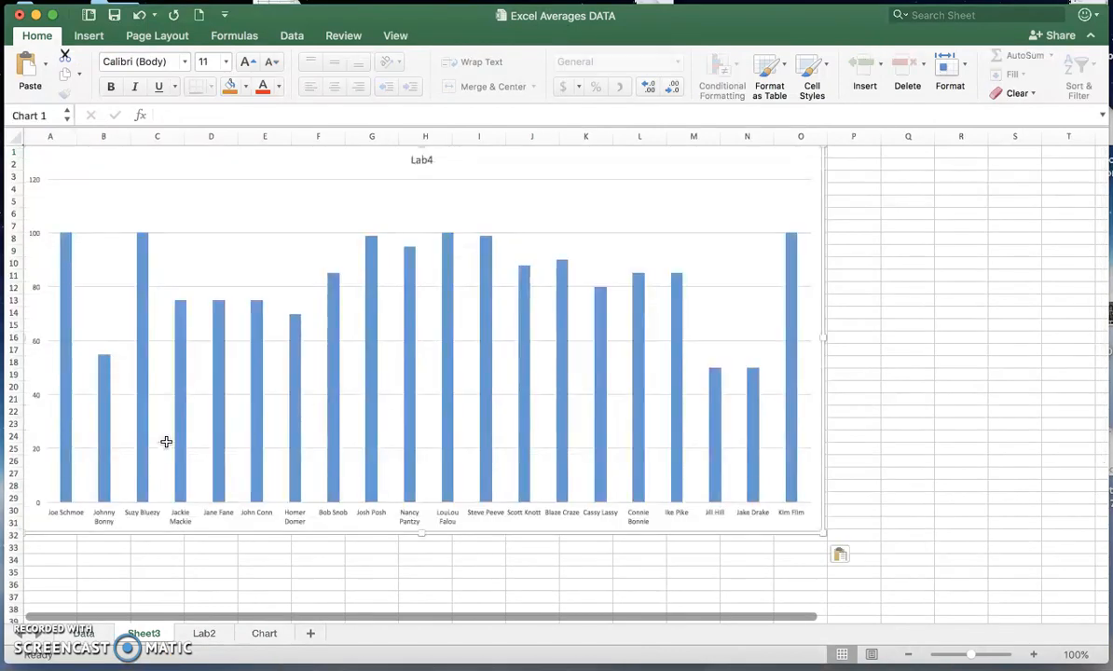
{"action": "left_click_drag", "start_coordinate": [263, 267], "coordinate": [347, 292]}
{"action": "double_click", "coordinate": [146, 634]}
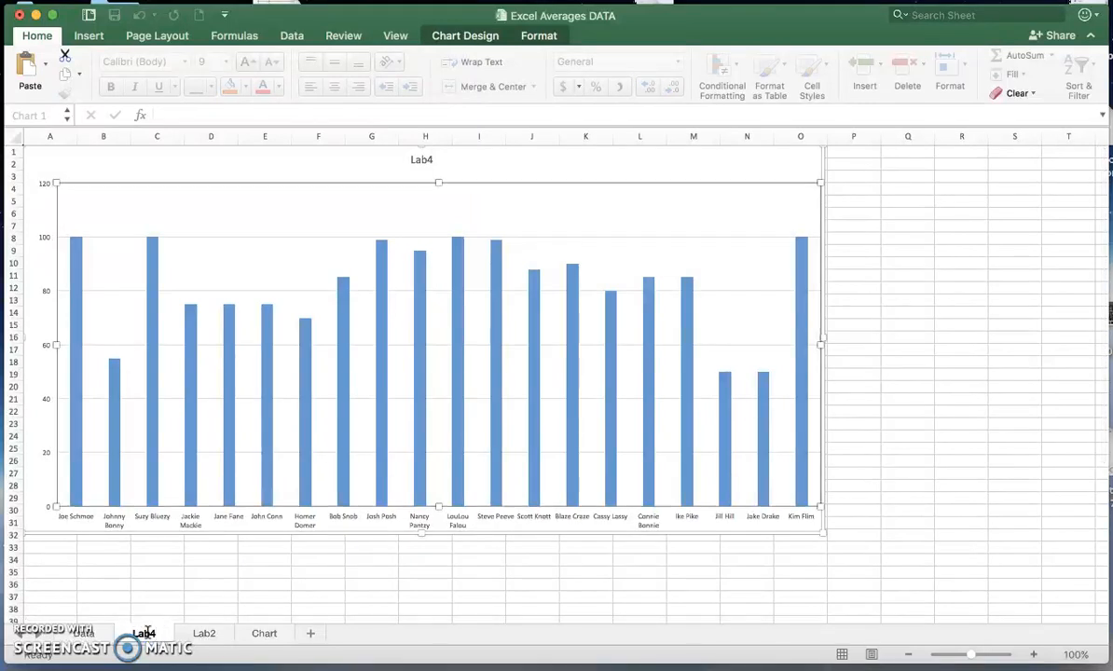
Step: Delete the original Lab4 column chart from the Data sheet
{"action": "left_click", "coordinate": [100, 633]}
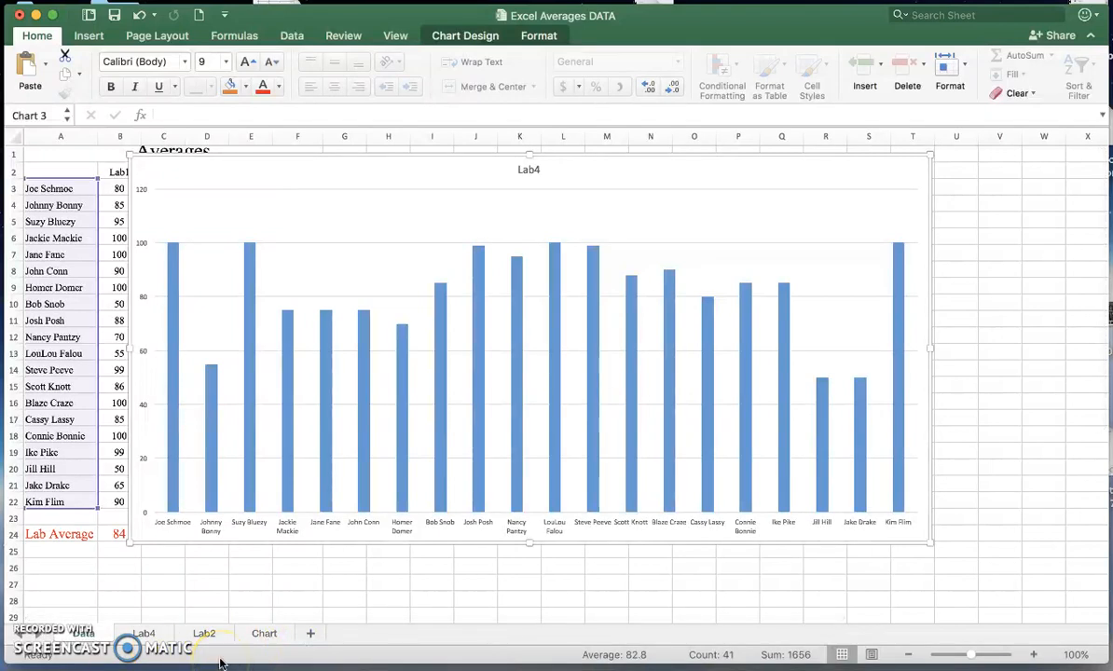
{"action": "left_click", "coordinate": [340, 232]}
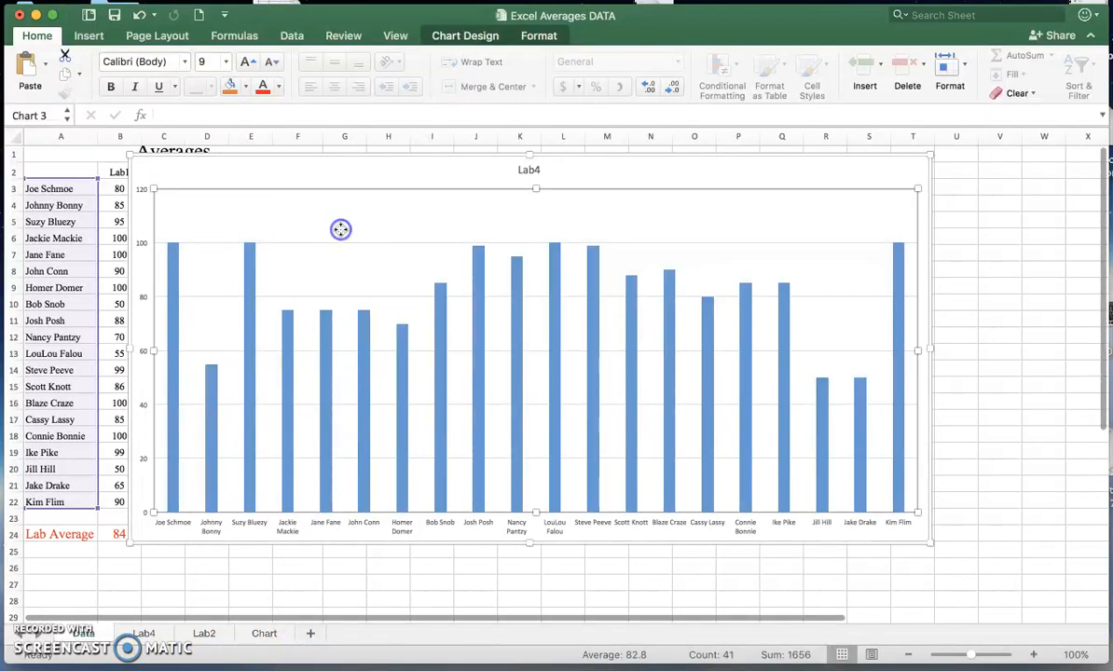
{"action": "left_click", "coordinate": [328, 157]}
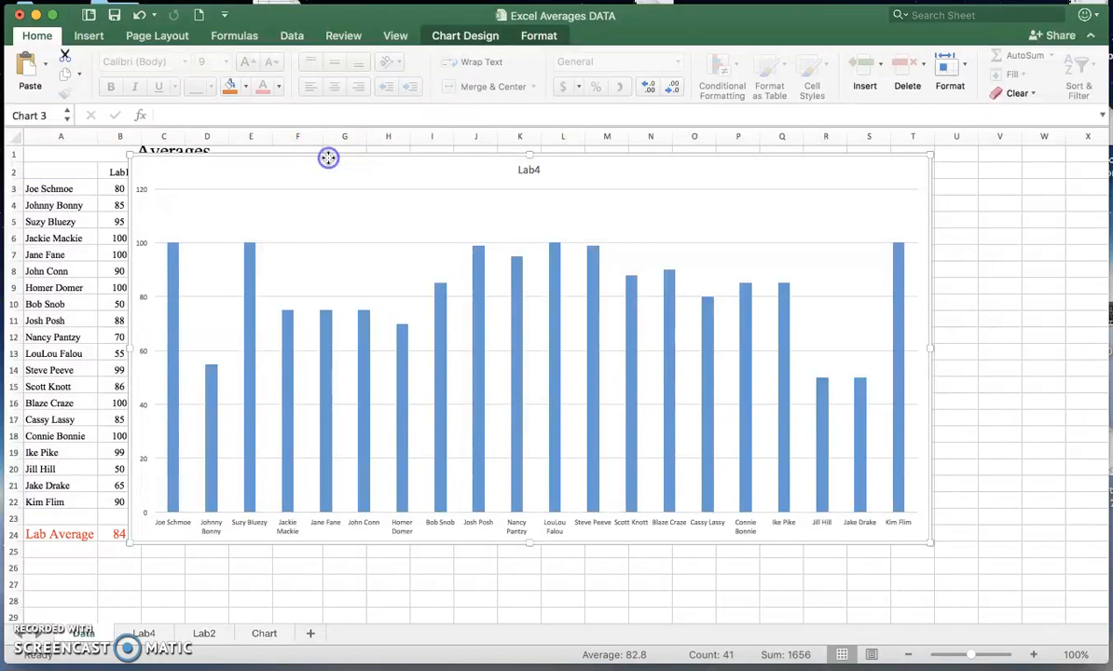
{"action": "key", "text": "Delete"}
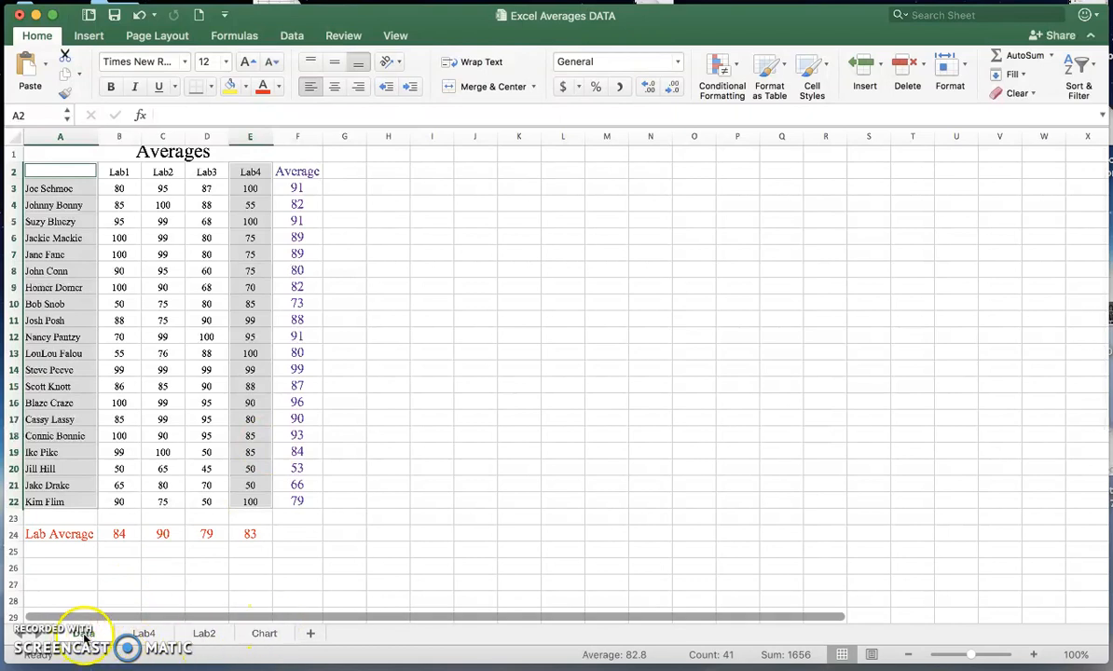
Step: Reorder the worksheets so they run Data, Chart, Lab2, Lab4
{"action": "left_click", "coordinate": [262, 633]}
{"action": "left_click_drag", "start_coordinate": [149, 634], "coordinate": [147, 634]}
{"action": "left_click_drag", "start_coordinate": [264, 633], "coordinate": [211, 633]}
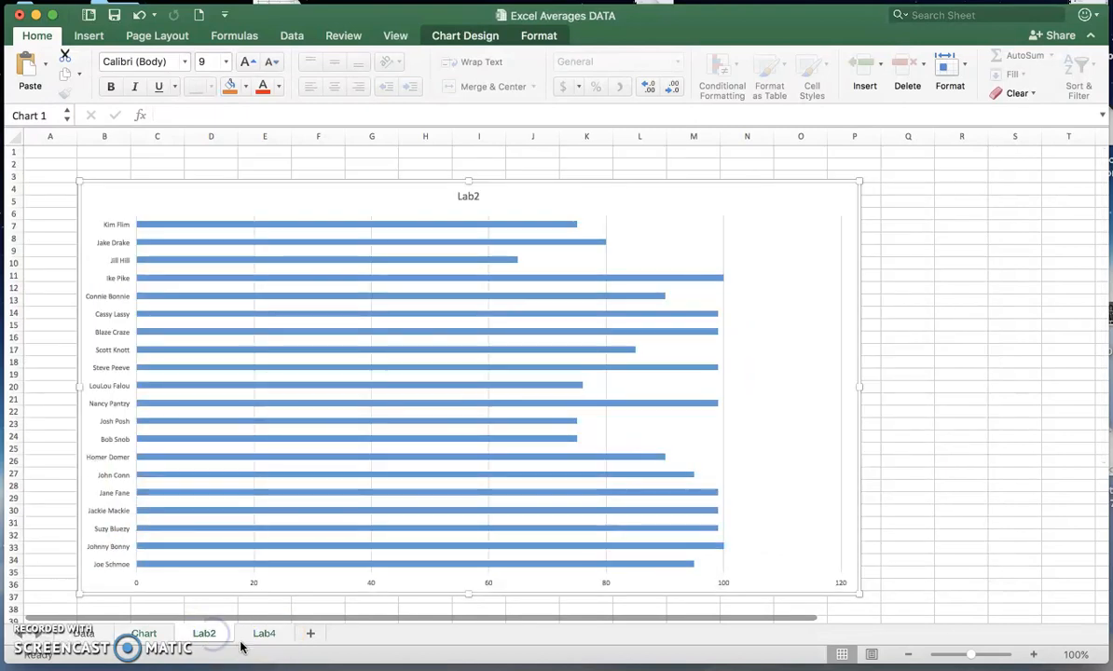
Step: Check the Data, Chart, Lab2 and Lab4 sheets in order, and return to the Data sheet with empty cell F27 selected
{"action": "left_click", "coordinate": [82, 633]}
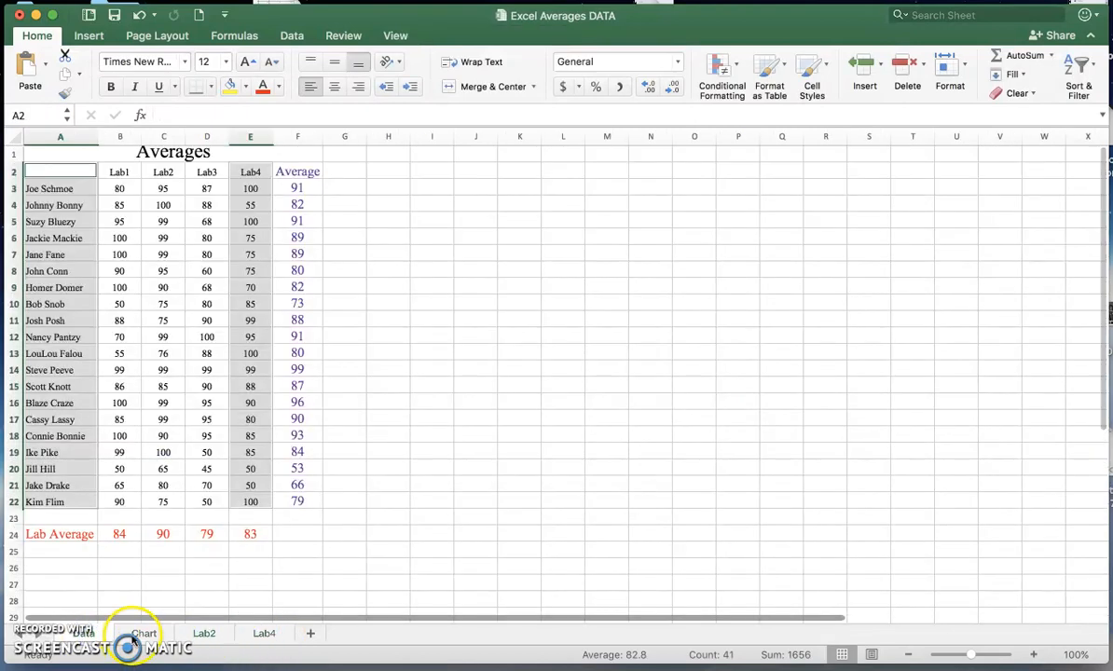
{"action": "left_click", "coordinate": [143, 633]}
{"action": "left_click", "coordinate": [195, 634]}
{"action": "left_click", "coordinate": [265, 633]}
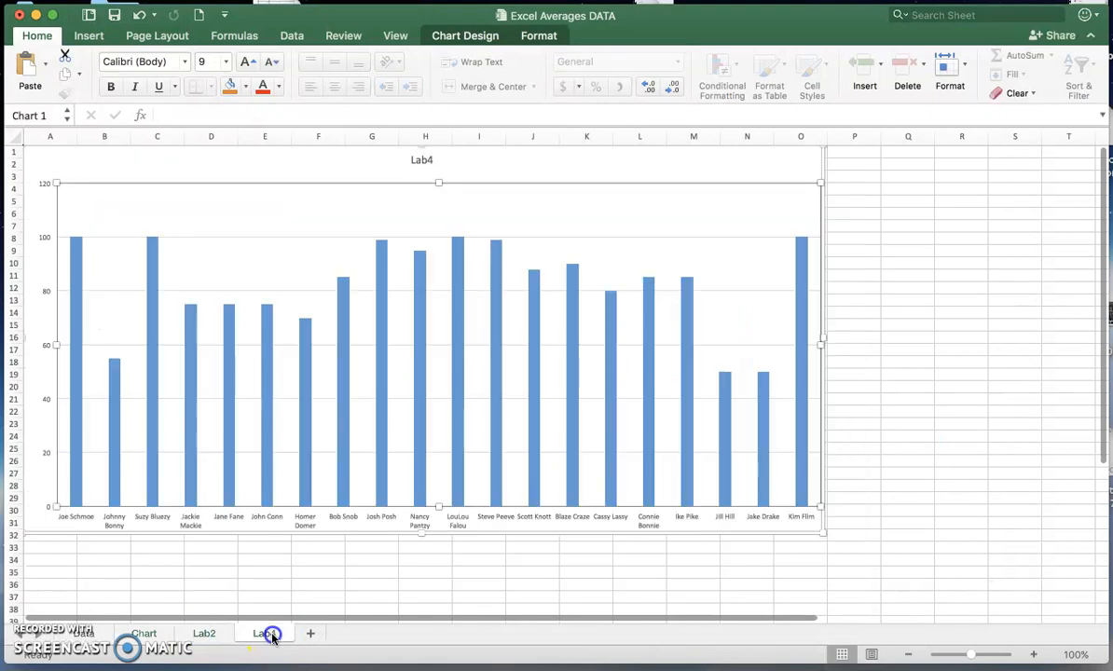
{"action": "left_click", "coordinate": [97, 634]}
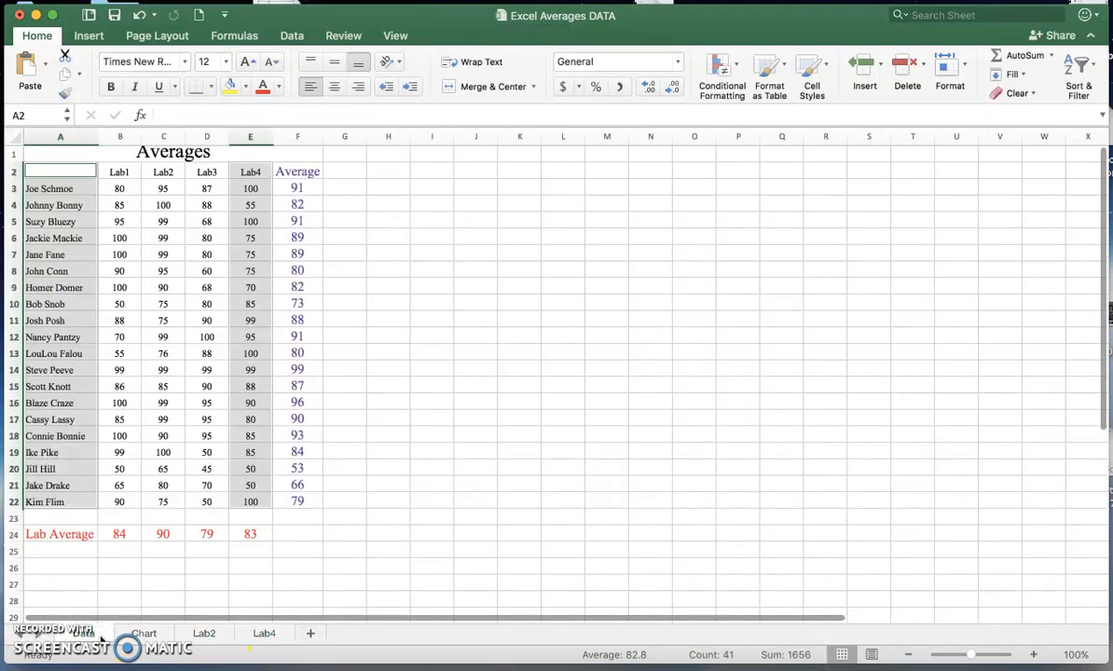
{"action": "left_click", "coordinate": [288, 582]}
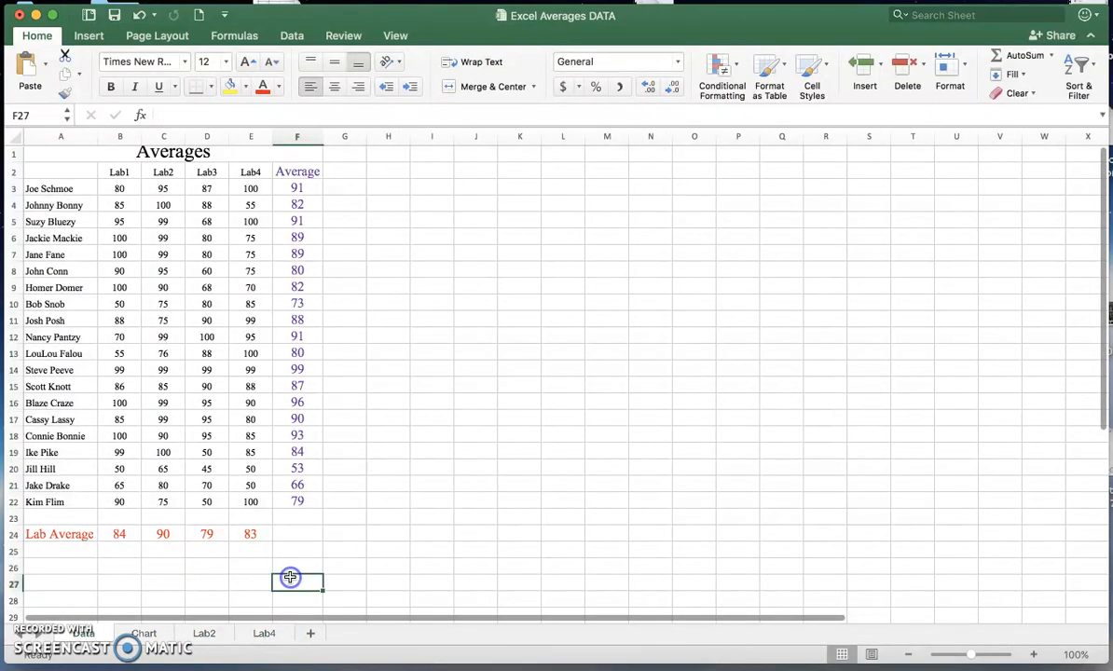